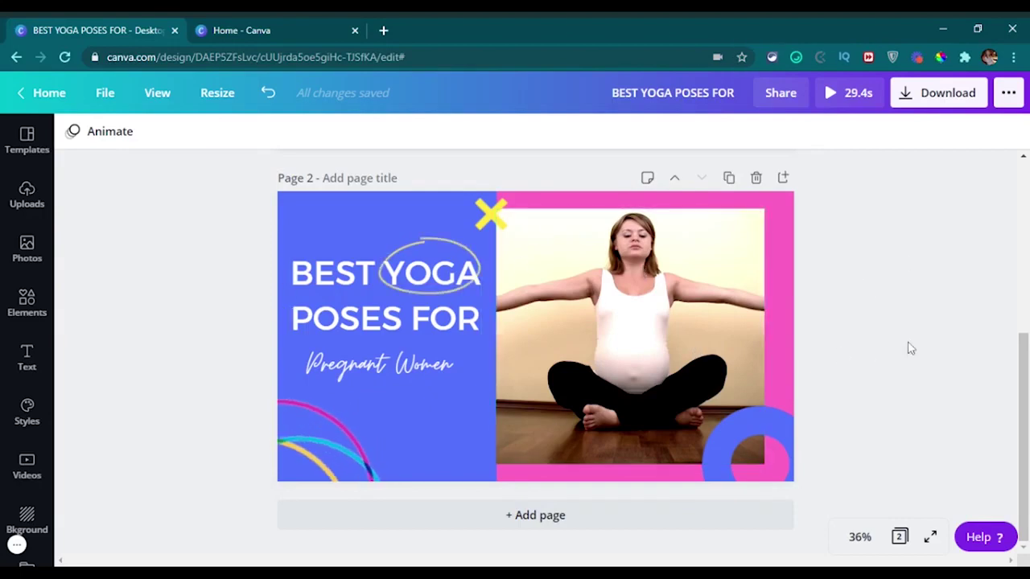
{"action": "left_click", "coordinate": [274, 26]}
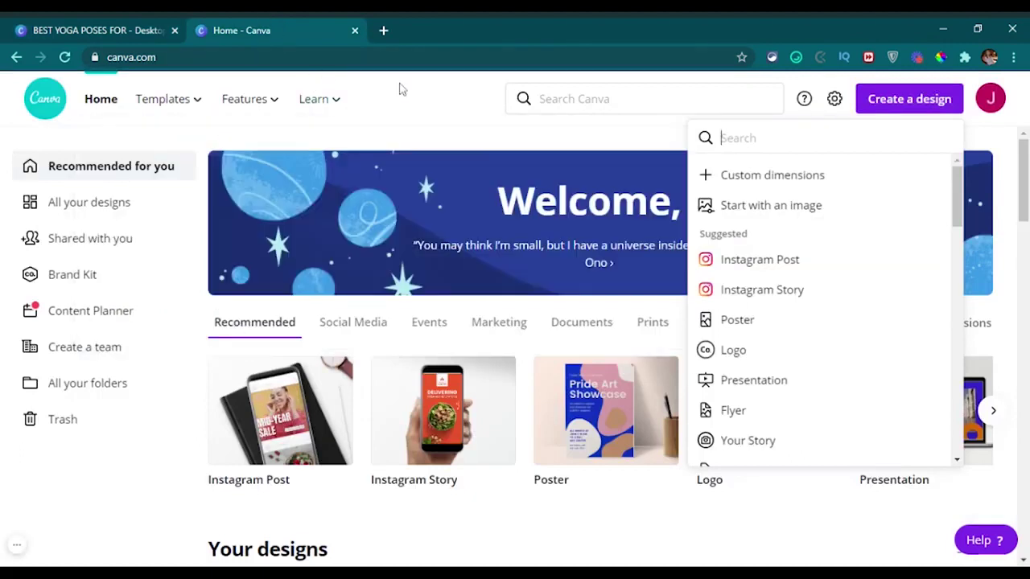
{"action": "left_click", "coordinate": [553, 131]}
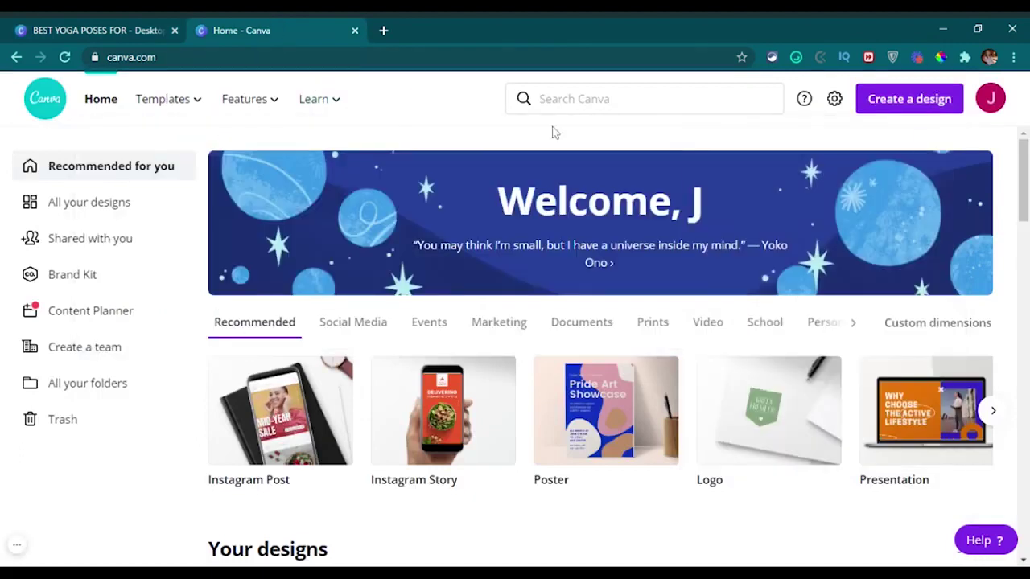
{"action": "left_click", "coordinate": [894, 106]}
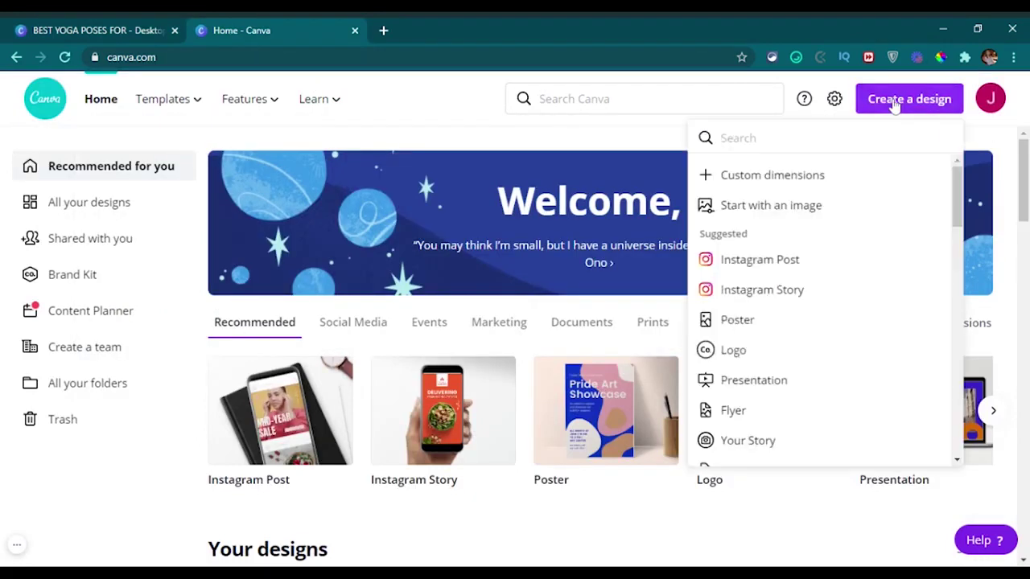
{"action": "left_click", "coordinate": [770, 177]}
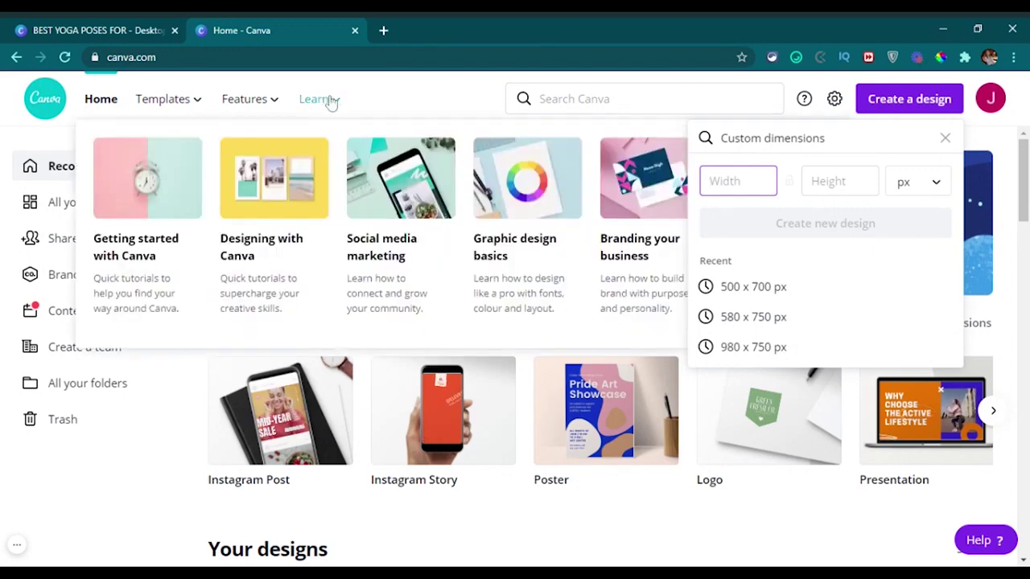
- Check the pixel dimensions of the finished BEST YOGA POSES FOR design, and return to the Canva home page
{"action": "left_click", "coordinate": [136, 30]}
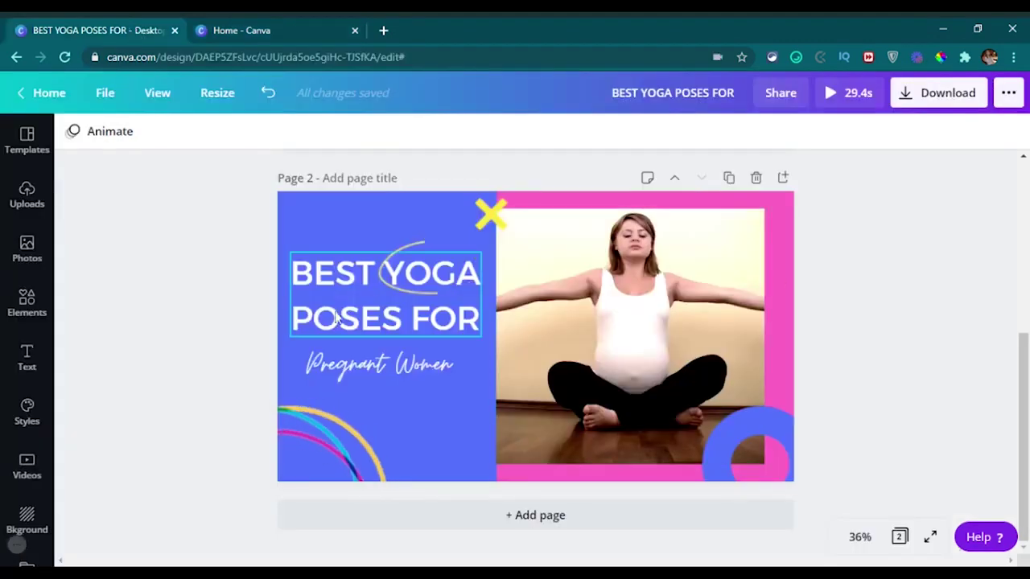
{"action": "left_click", "coordinate": [108, 95]}
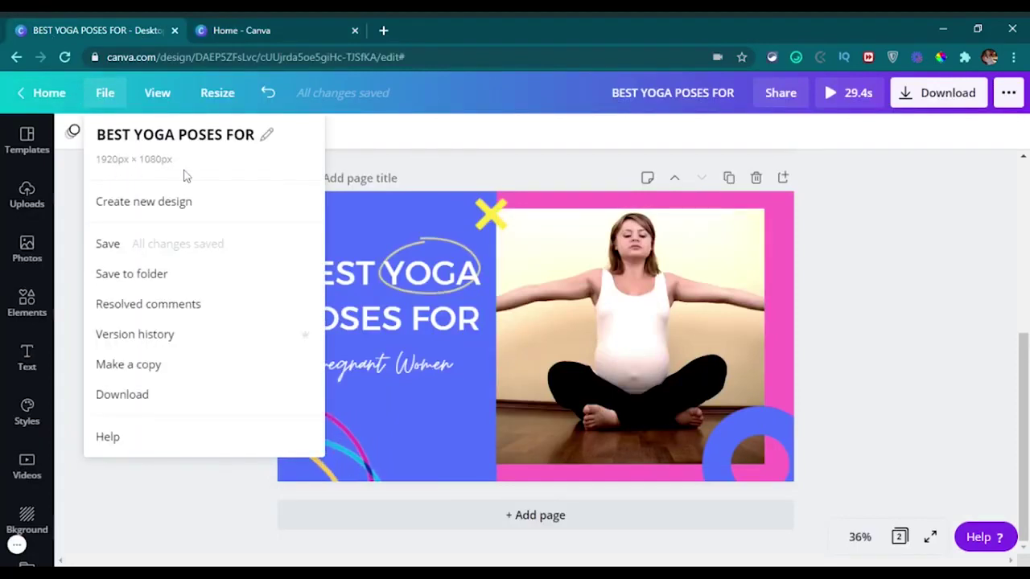
{"action": "left_click", "coordinate": [271, 30]}
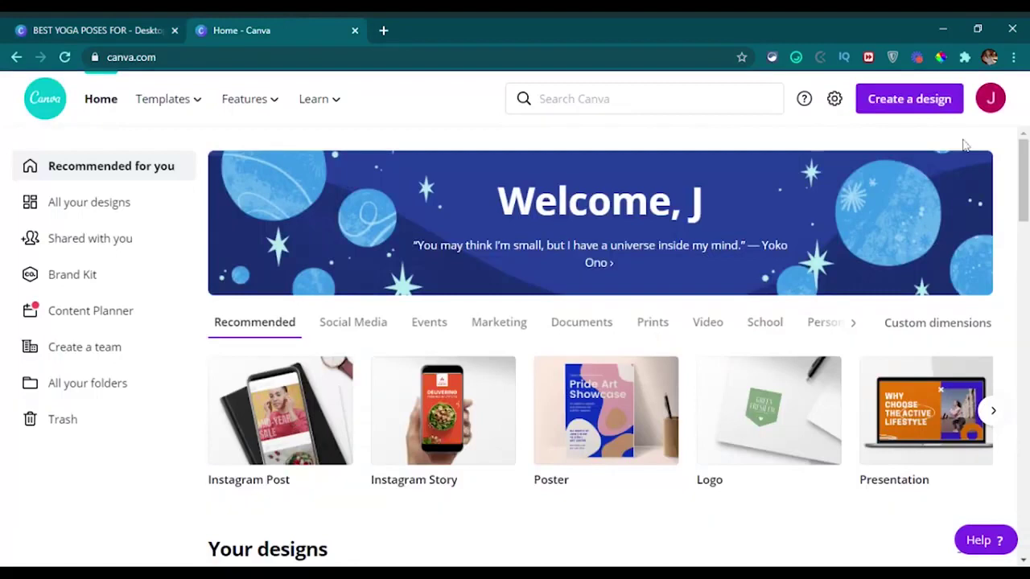
- Create a blank design with custom dimensions of 1920 × 1080 px and close the Canva home page
{"action": "left_click", "coordinate": [904, 103]}
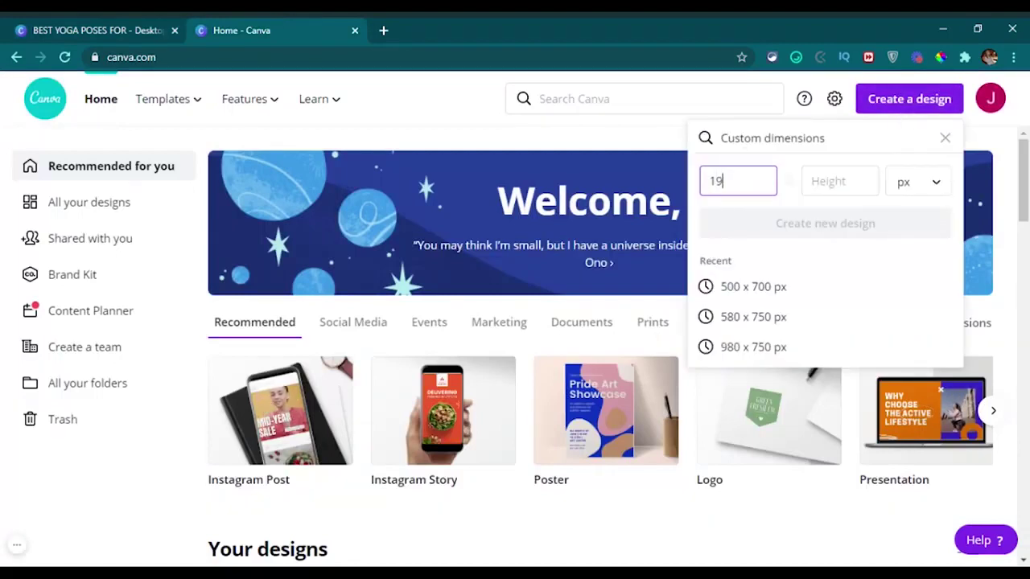
{"action": "type", "text": "1920"}
{"action": "key", "text": "Tab"}
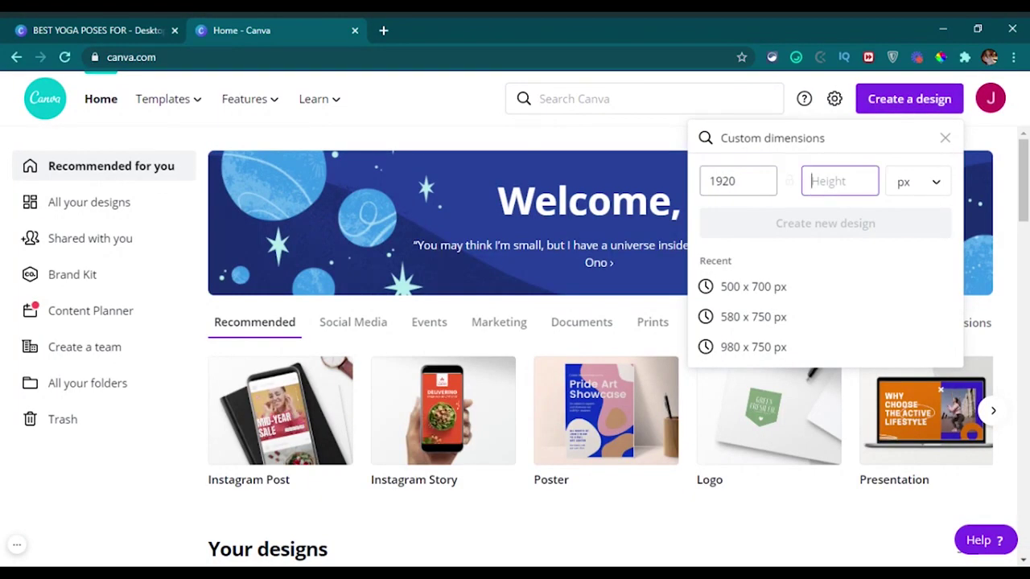
{"action": "type", "text": "1080"}
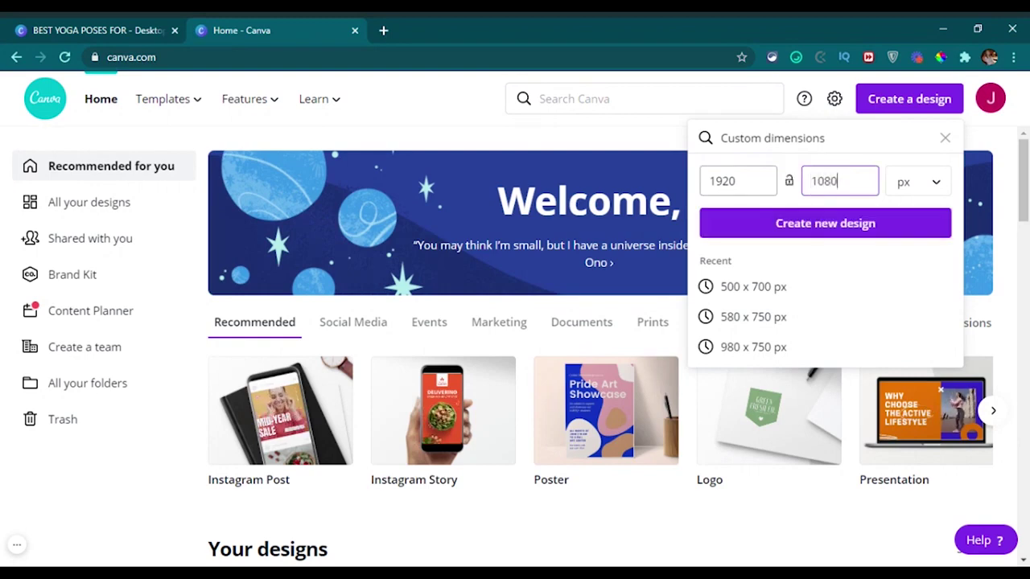
{"action": "left_click", "coordinate": [825, 228]}
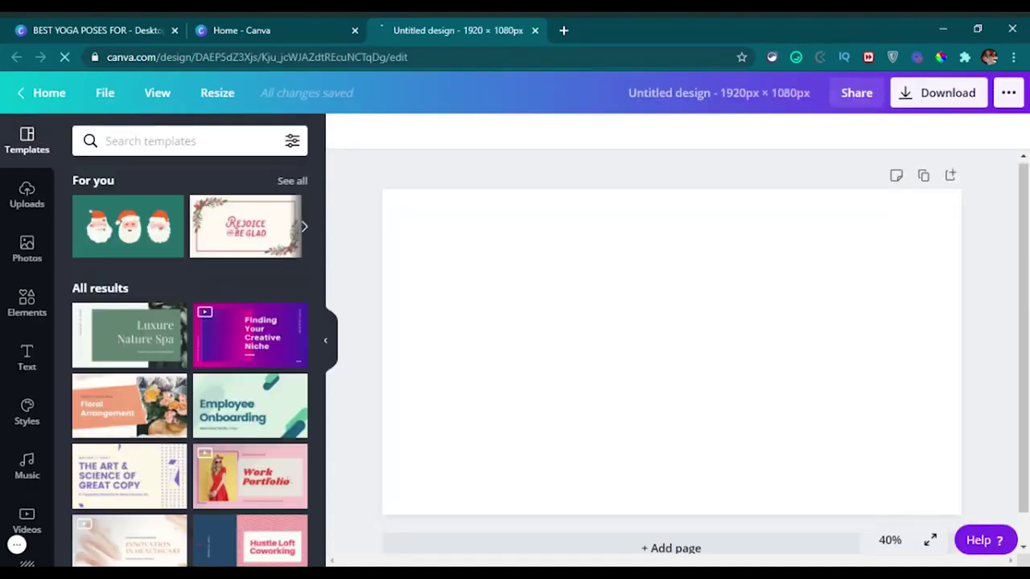
{"action": "left_click", "coordinate": [354, 30]}
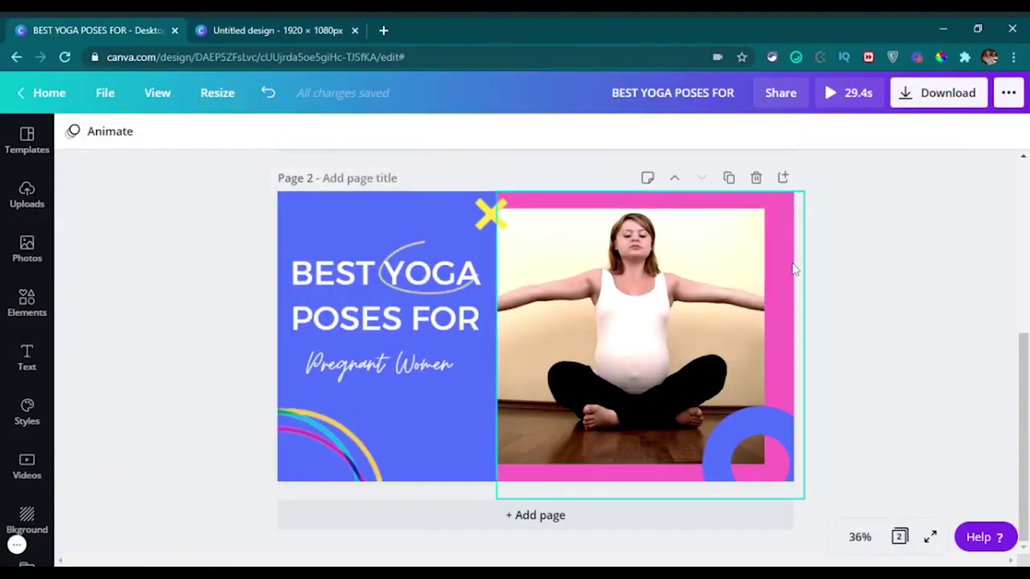
- Set the blank page's background to the violet-blue default color, matching it against the finished yoga design
{"action": "left_click", "coordinate": [296, 29]}
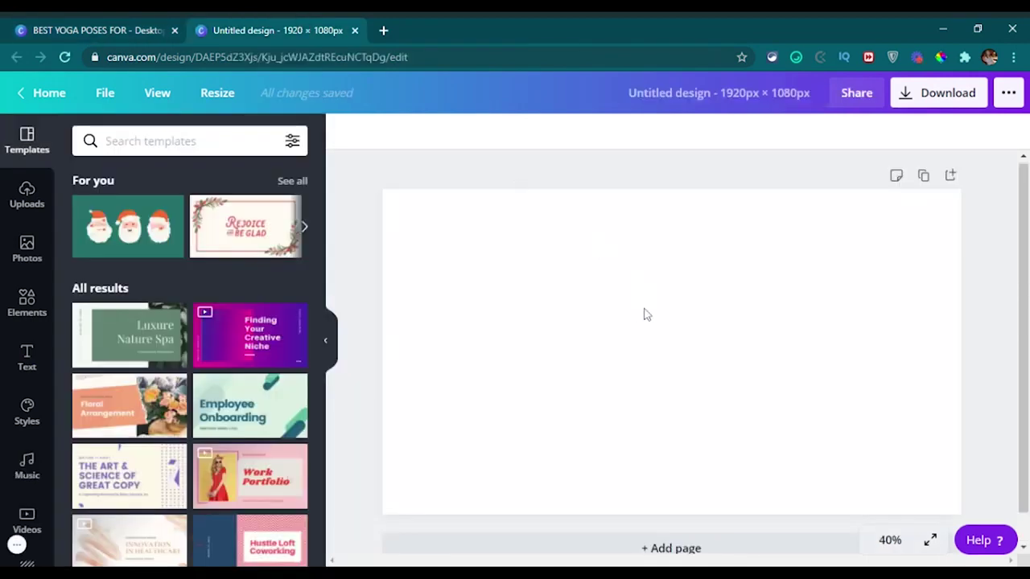
{"action": "left_click", "coordinate": [646, 338]}
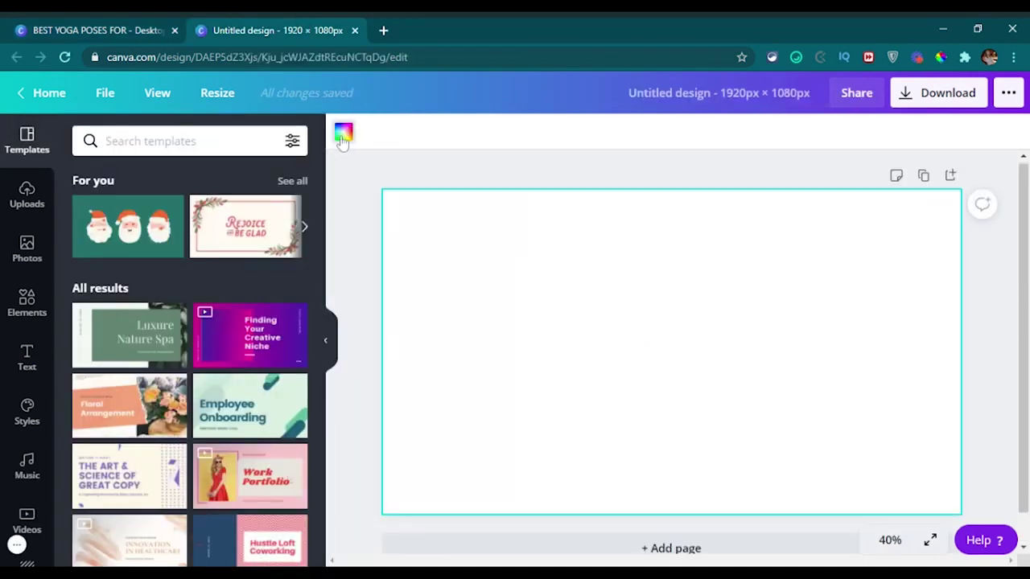
{"action": "left_click", "coordinate": [342, 134]}
{"action": "scroll", "coordinate": [172, 422], "scroll_direction": "down", "scroll_amount": 1}
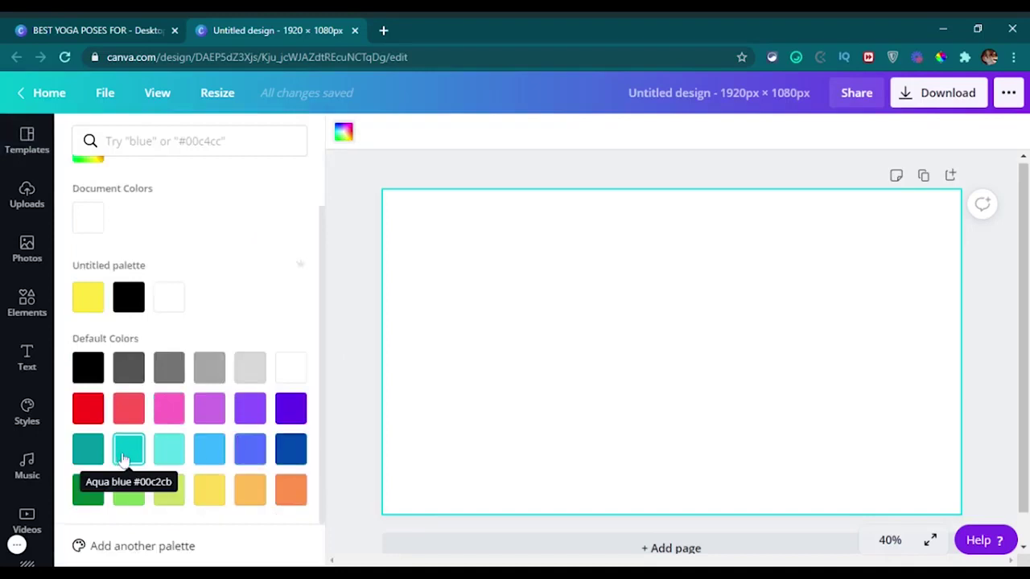
{"action": "left_click", "coordinate": [209, 452]}
{"action": "left_click", "coordinate": [112, 29]}
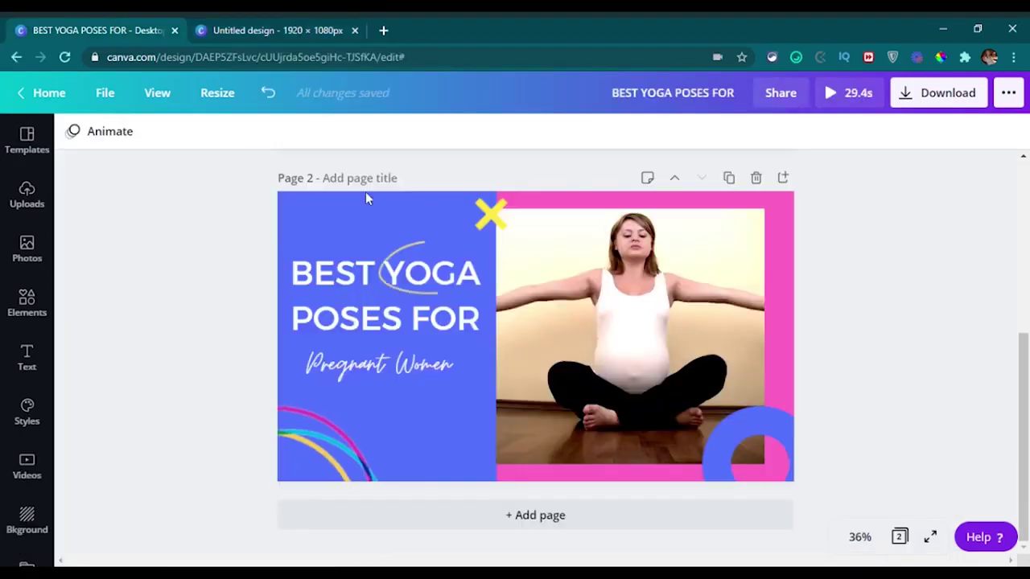
{"action": "left_click", "coordinate": [255, 28]}
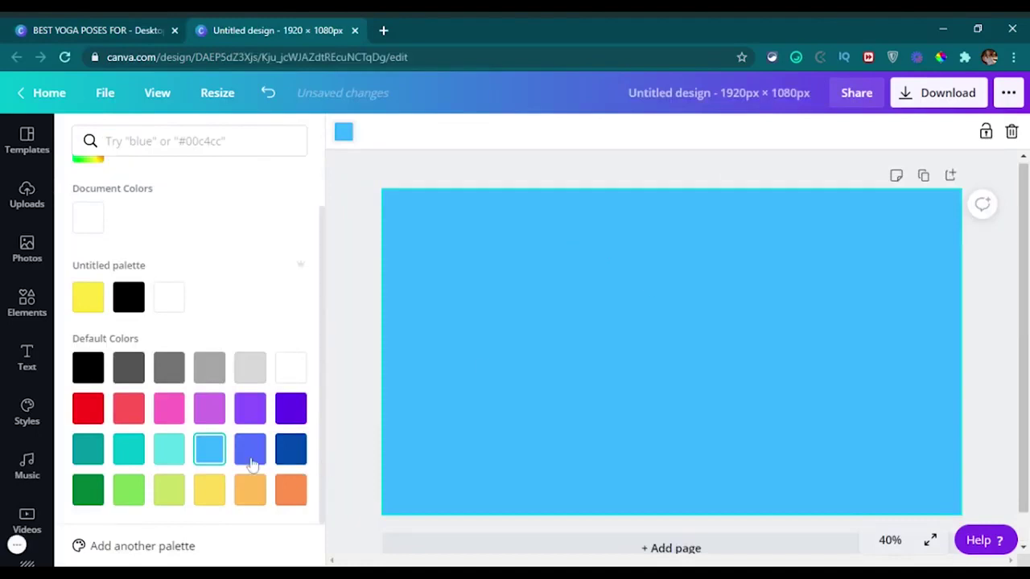
{"action": "left_click", "coordinate": [128, 454]}
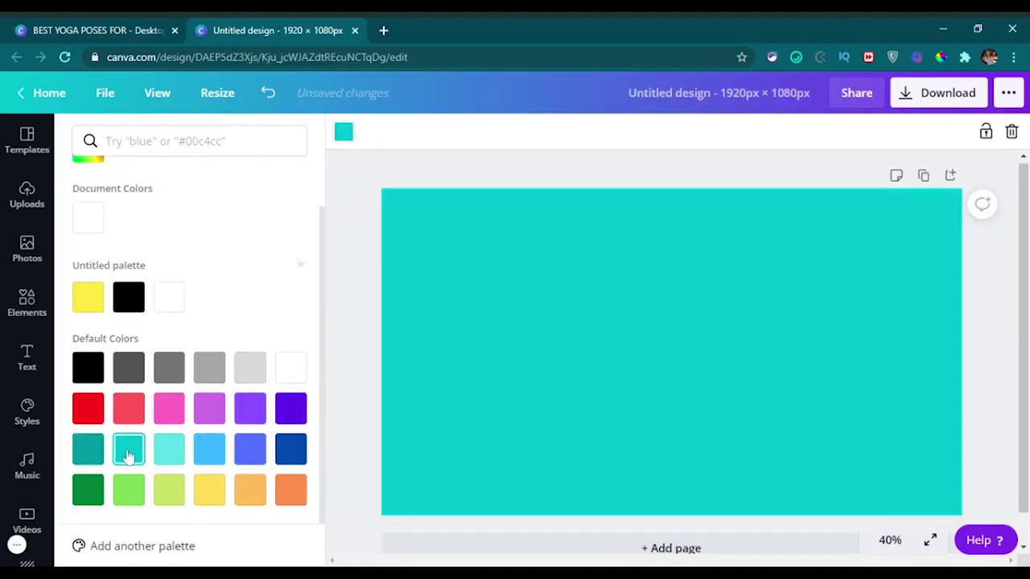
{"action": "left_click", "coordinate": [85, 456]}
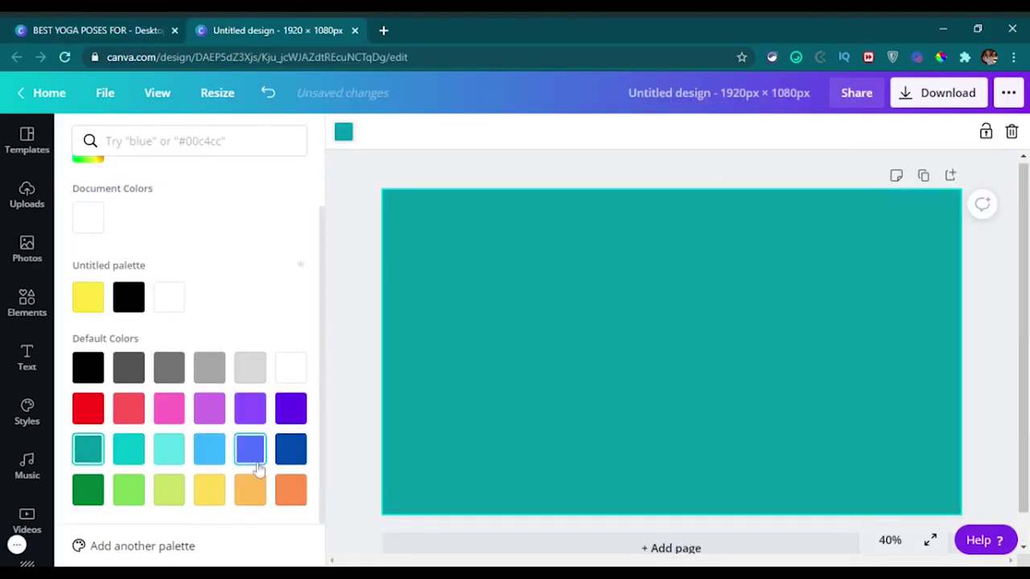
{"action": "left_click", "coordinate": [255, 460]}
{"action": "left_click", "coordinate": [95, 29]}
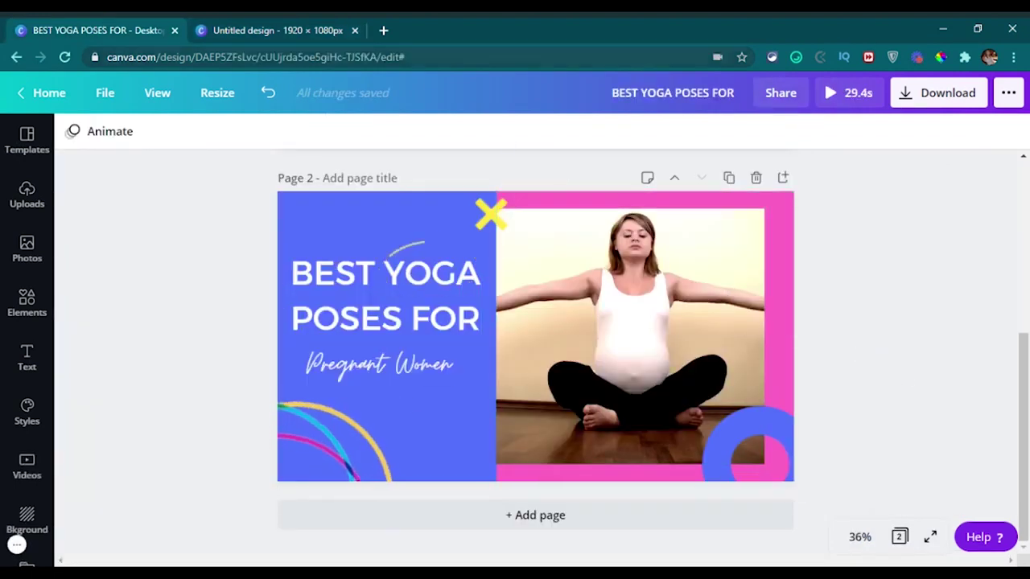
{"action": "left_click", "coordinate": [263, 26]}
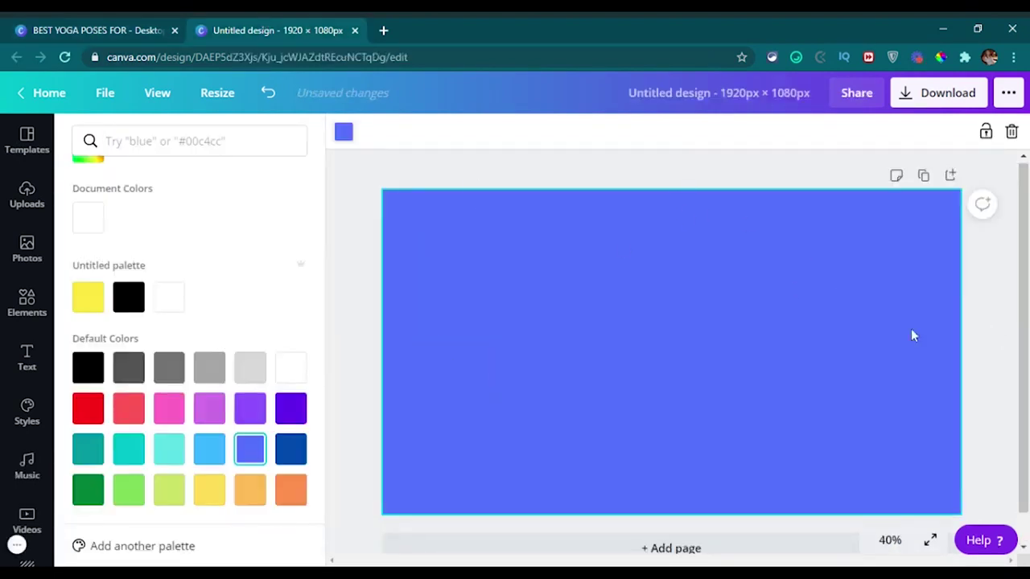
- Search the elements for "square" and add the plain solid square to the page
{"action": "left_click", "coordinate": [24, 314]}
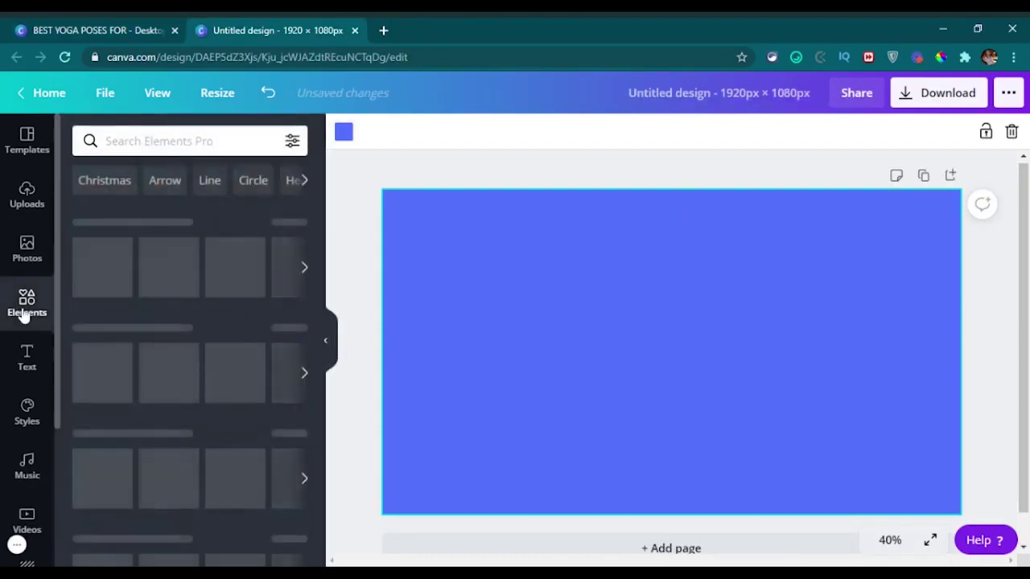
{"action": "type", "text": "square"}
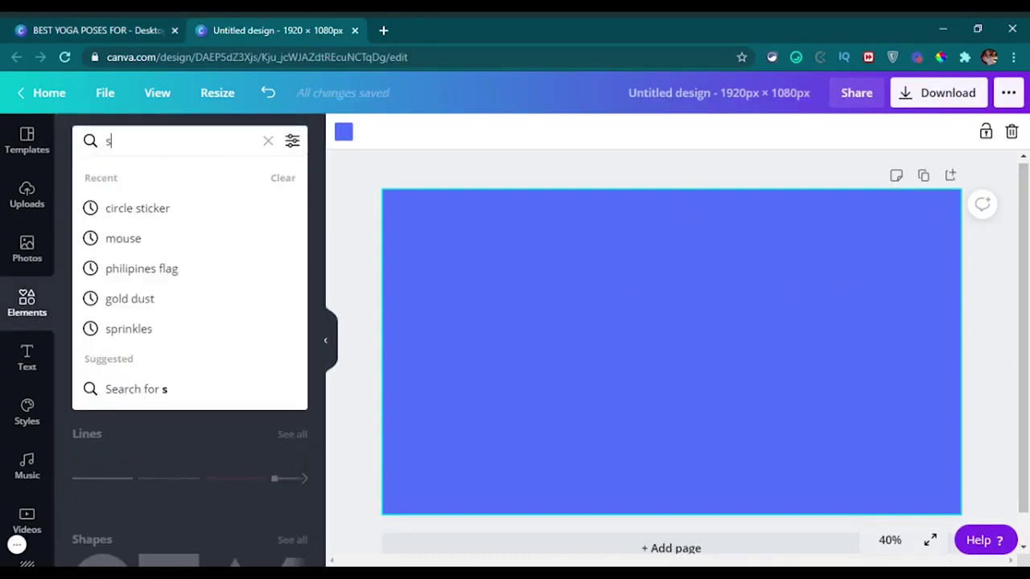
{"action": "key", "text": "Return"}
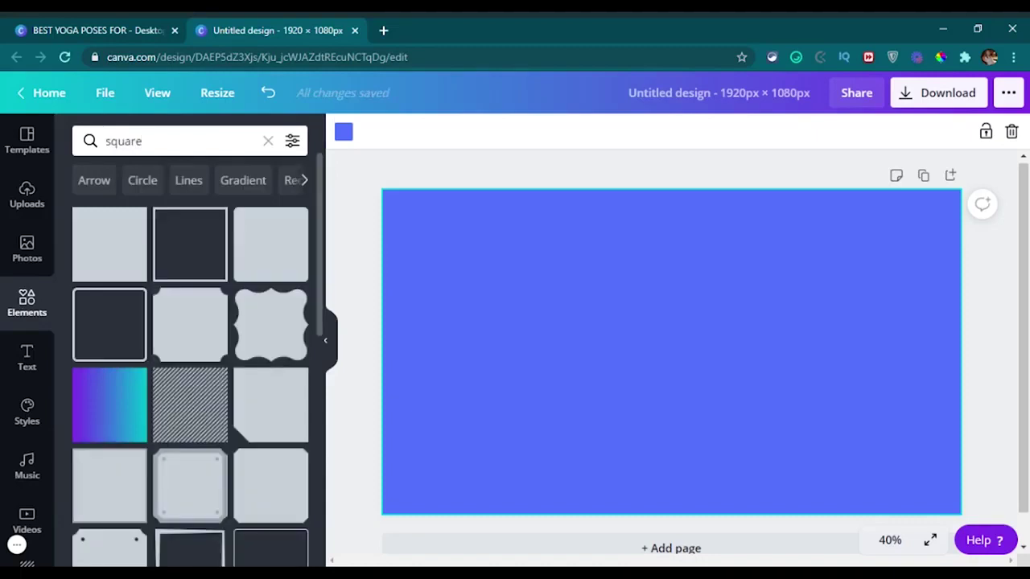
{"action": "left_click", "coordinate": [96, 244]}
- Move the square to the page's upper-right corner and enlarge it to cover the right side at full height, as in the yoga design
{"action": "left_click_drag", "start_coordinate": [662, 361], "coordinate": [858, 282]}
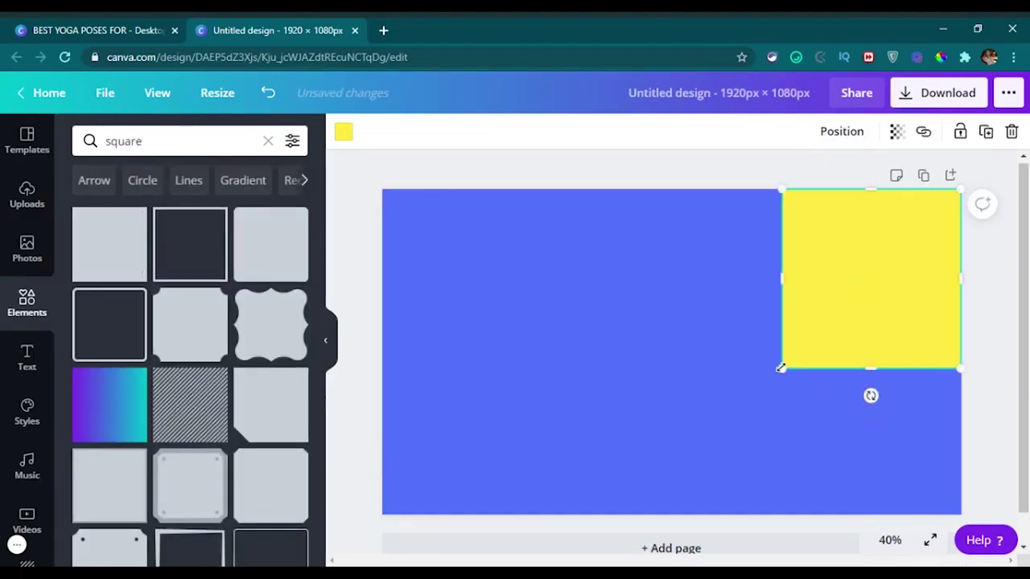
{"action": "left_click_drag", "start_coordinate": [774, 377], "coordinate": [600, 497]}
{"action": "left_click", "coordinate": [117, 29]}
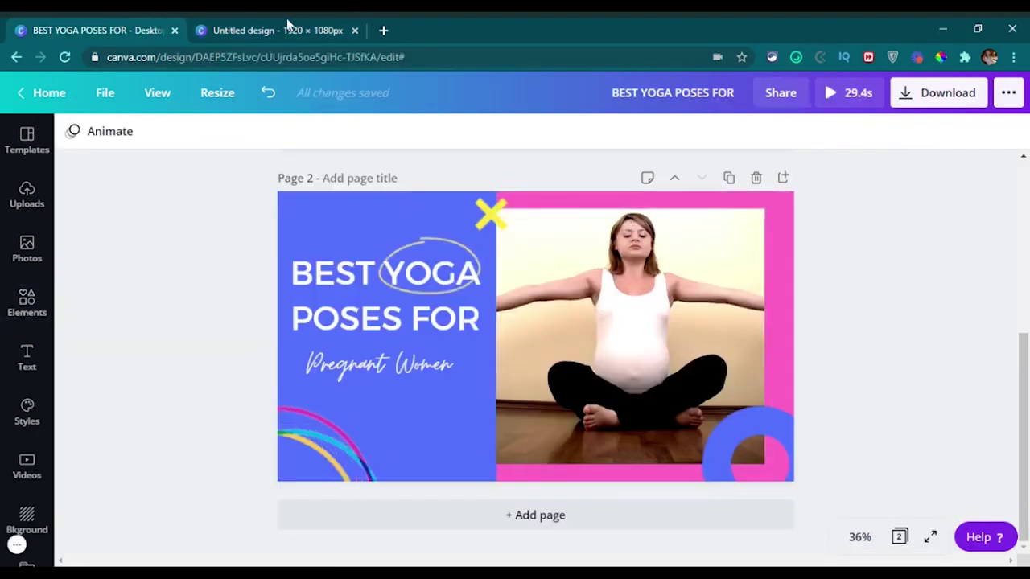
{"action": "left_click", "coordinate": [287, 29]}
{"action": "mouse_move", "coordinate": [719, 301]}
{"action": "left_mouse_down"}
{"action": "mouse_move", "coordinate": [715, 292]}
{"action": "mouse_move", "coordinate": [721, 299]}
{"action": "left_mouse_up"}
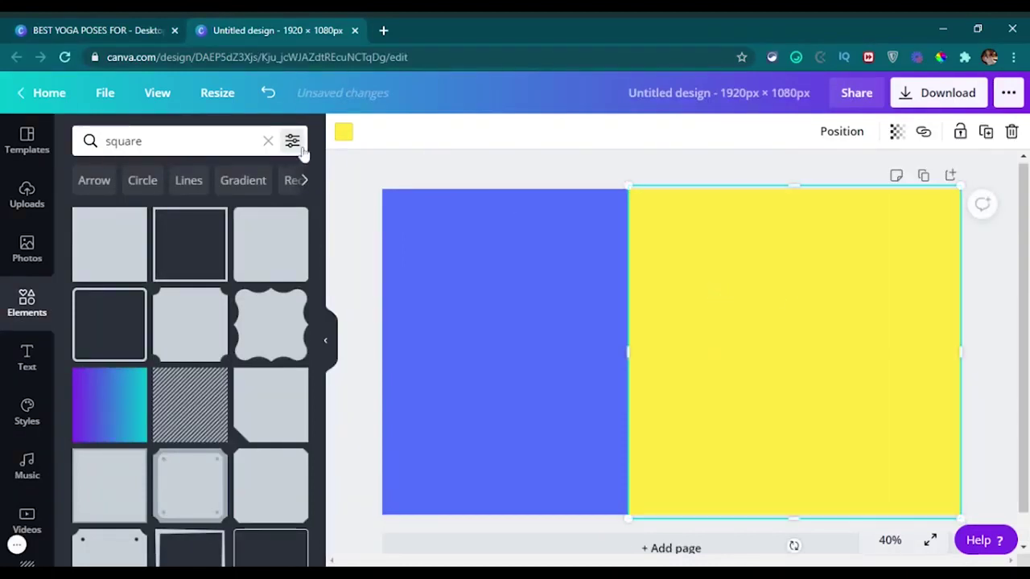
- Recolor the large square with the default pink and compare the page with the finished yoga design
{"action": "left_click", "coordinate": [344, 132]}
{"action": "left_click", "coordinate": [169, 474]}
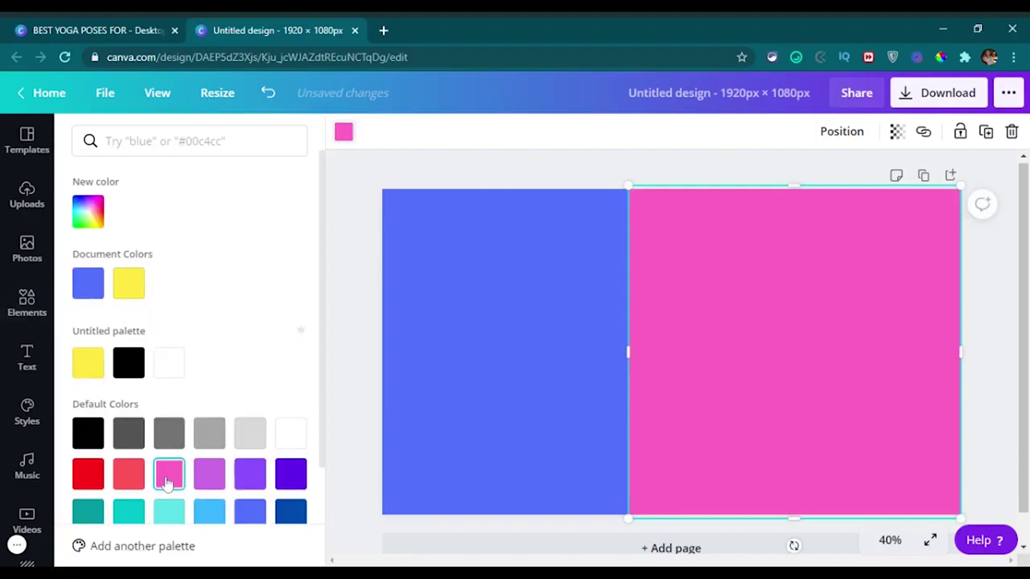
{"action": "left_click", "coordinate": [158, 34]}
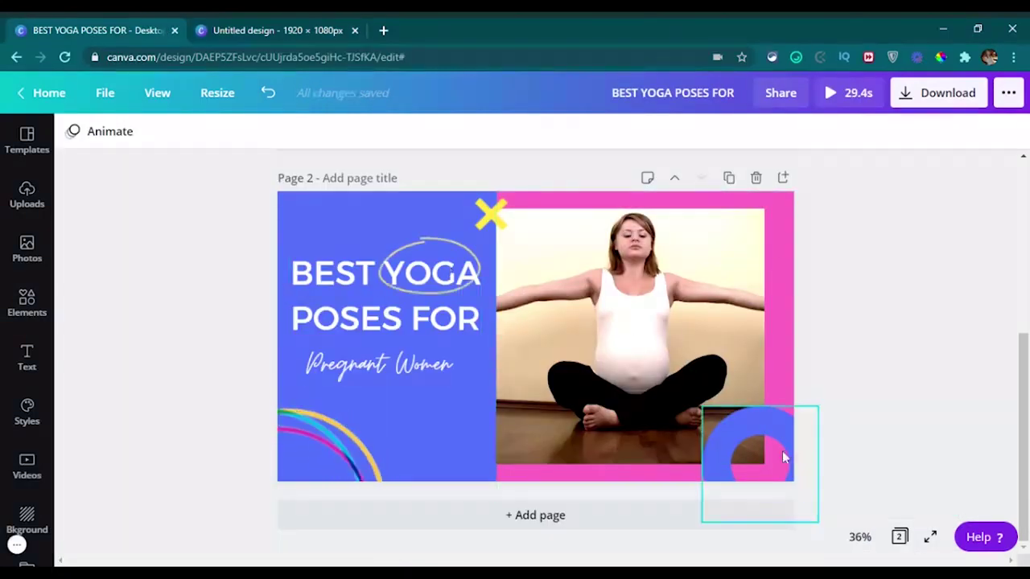
{"action": "left_click", "coordinate": [304, 24]}
- Search the elements for "circle donut" and place the green ring partly off the page's lower-right corner, comparing it with the yoga design
{"action": "left_click", "coordinate": [11, 312]}
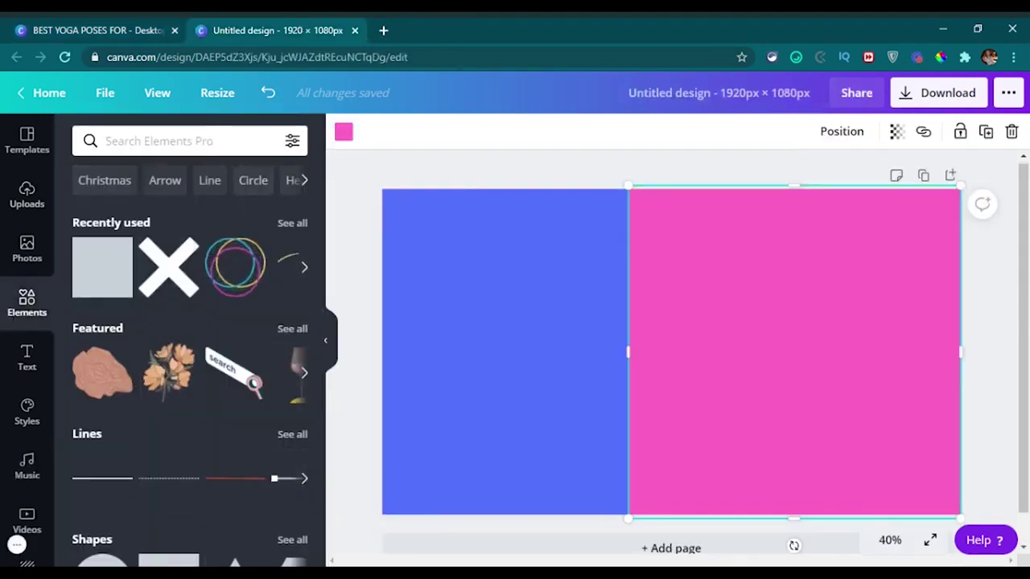
{"action": "left_click", "coordinate": [195, 145]}
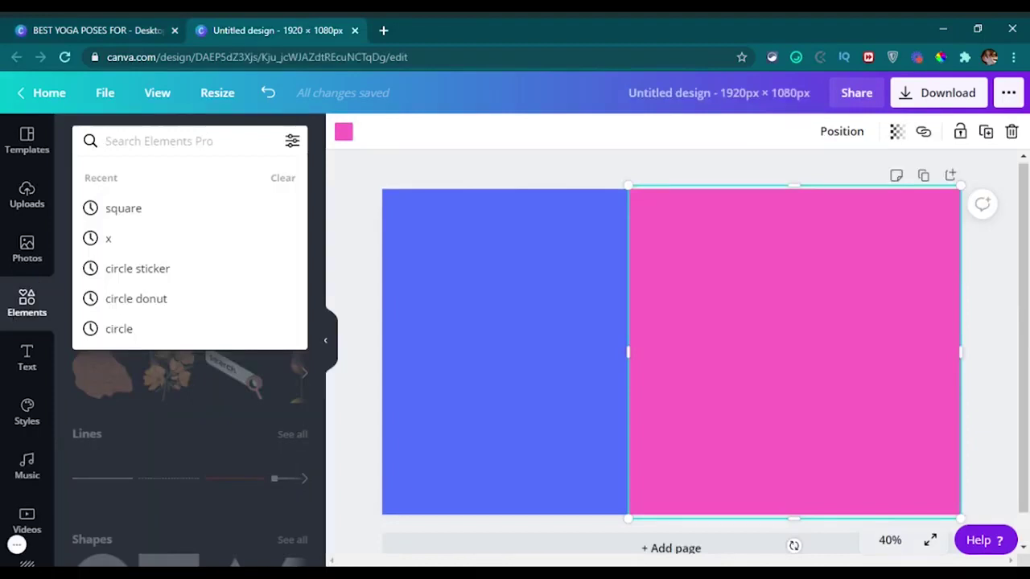
{"action": "type", "text": "circle donu"}
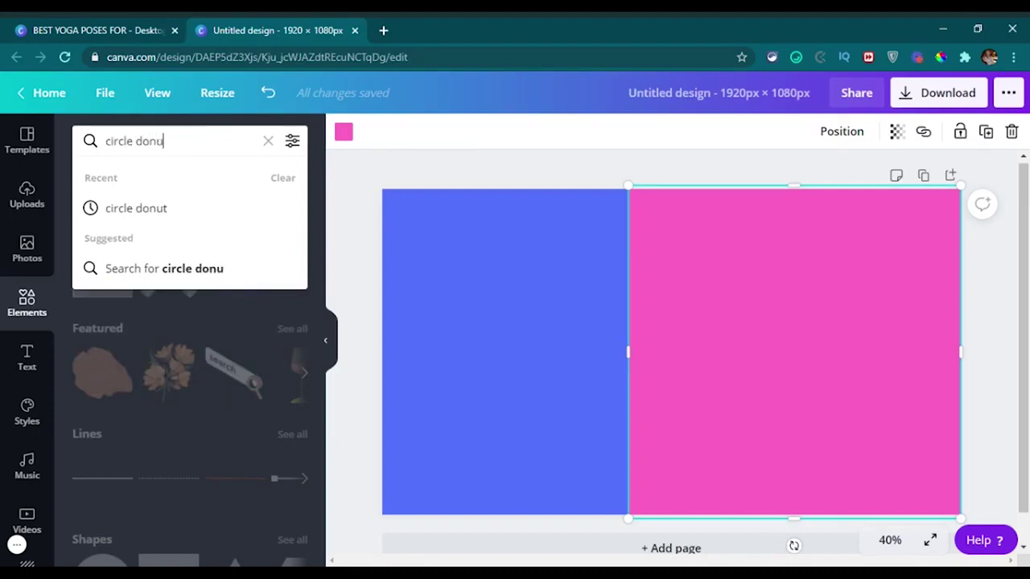
{"action": "type", "text": "t"}
{"action": "key", "text": "Return"}
{"action": "left_click", "coordinate": [103, 208]}
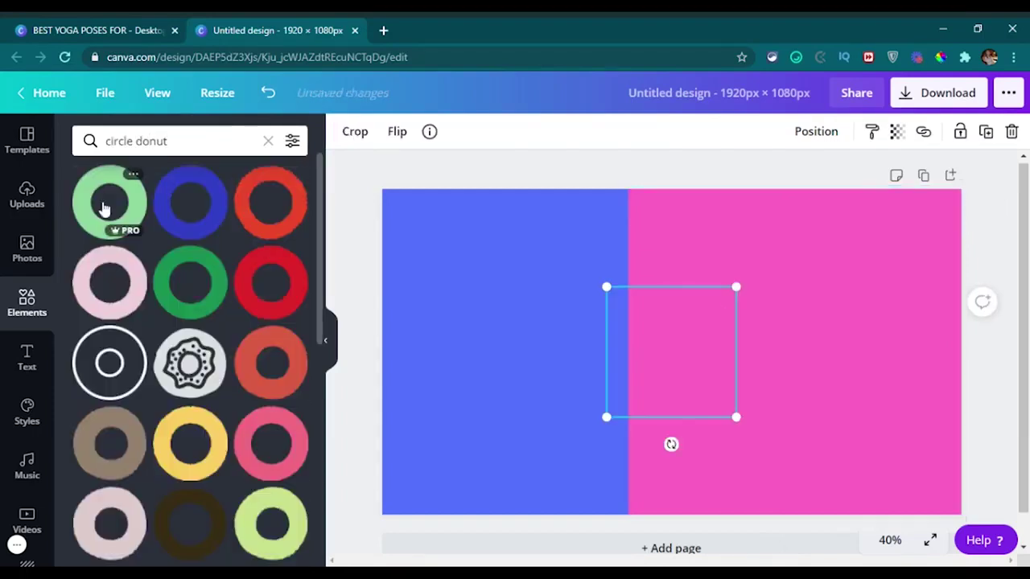
{"action": "left_click_drag", "start_coordinate": [658, 350], "coordinate": [911, 481]}
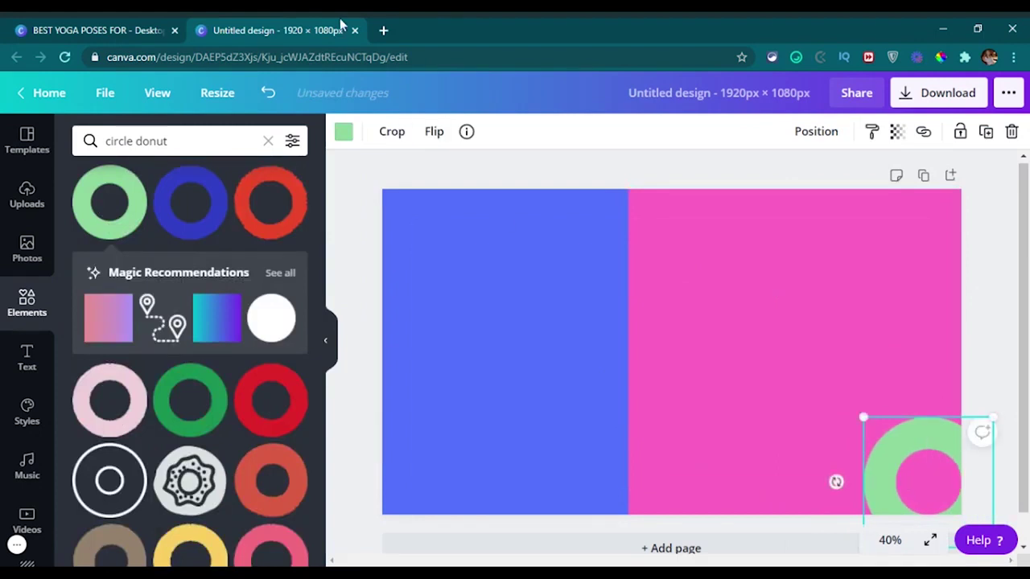
{"action": "left_click", "coordinate": [93, 30]}
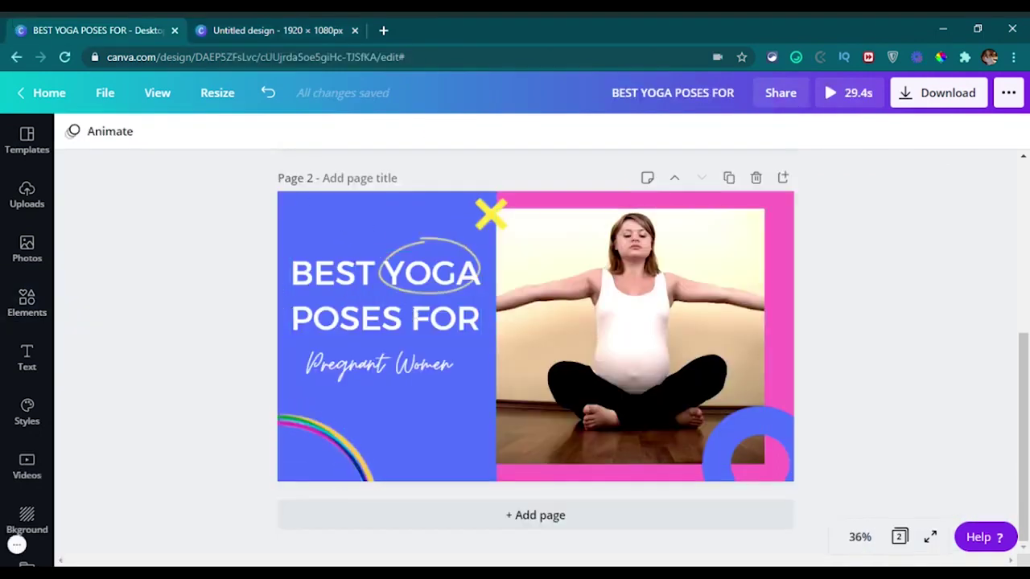
- Return to the new 1920 × 1080 px design and recolor the ring with the default blue that matches the background
{"action": "left_click", "coordinate": [260, 30]}
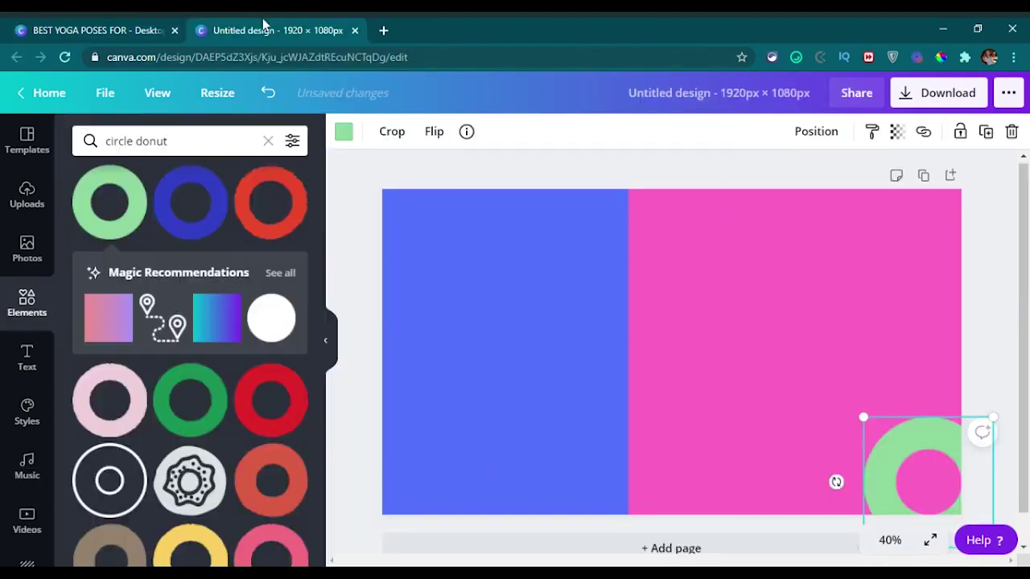
{"action": "left_click", "coordinate": [342, 133]}
{"action": "left_click", "coordinate": [255, 518]}
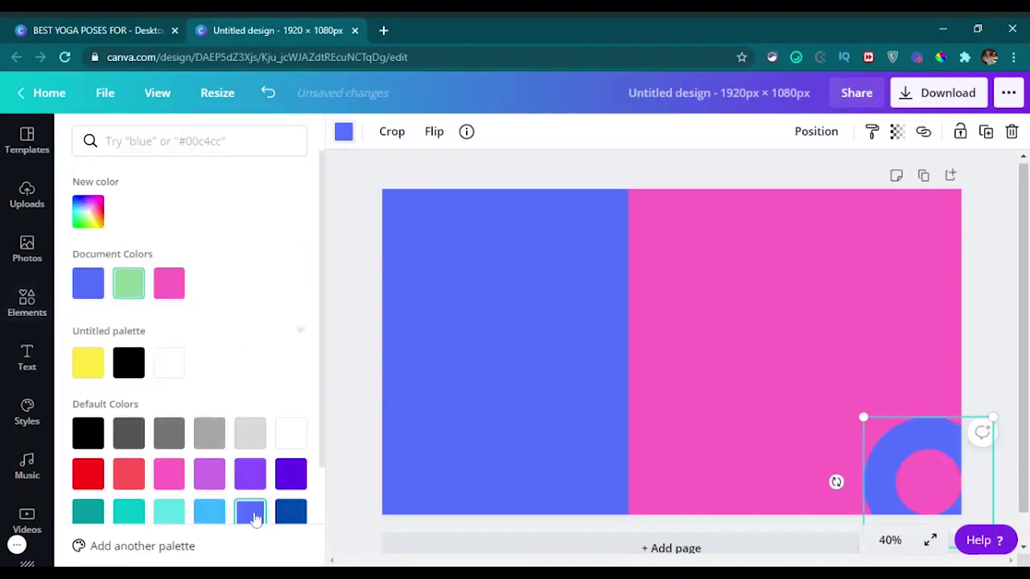
{"action": "left_click", "coordinate": [997, 329]}
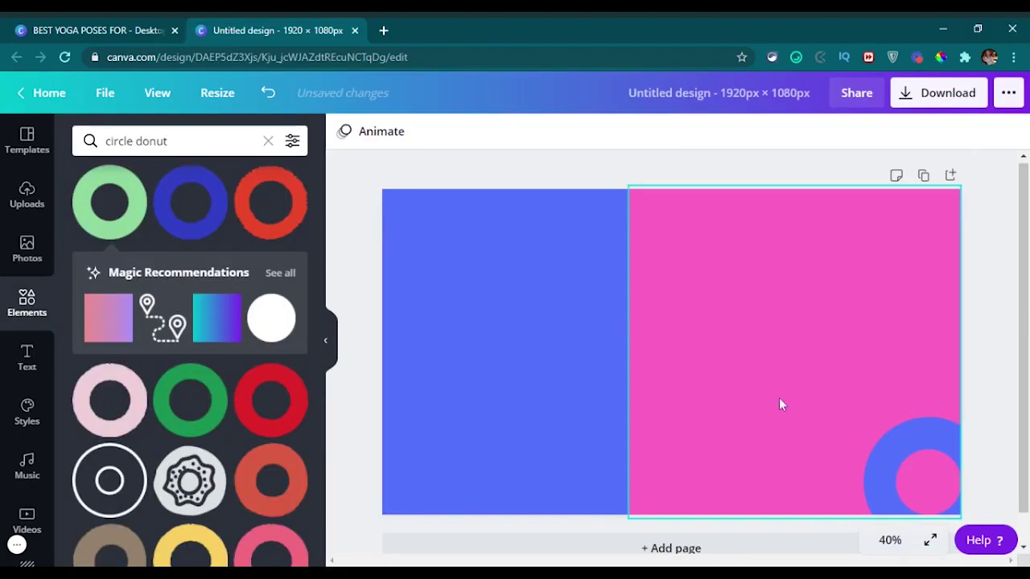
- Check the finished design's heading, then add an enlarged subheading to the new page reading "BEST YOGA" and "POSES FOR" on two lines
{"action": "left_click", "coordinate": [88, 30]}
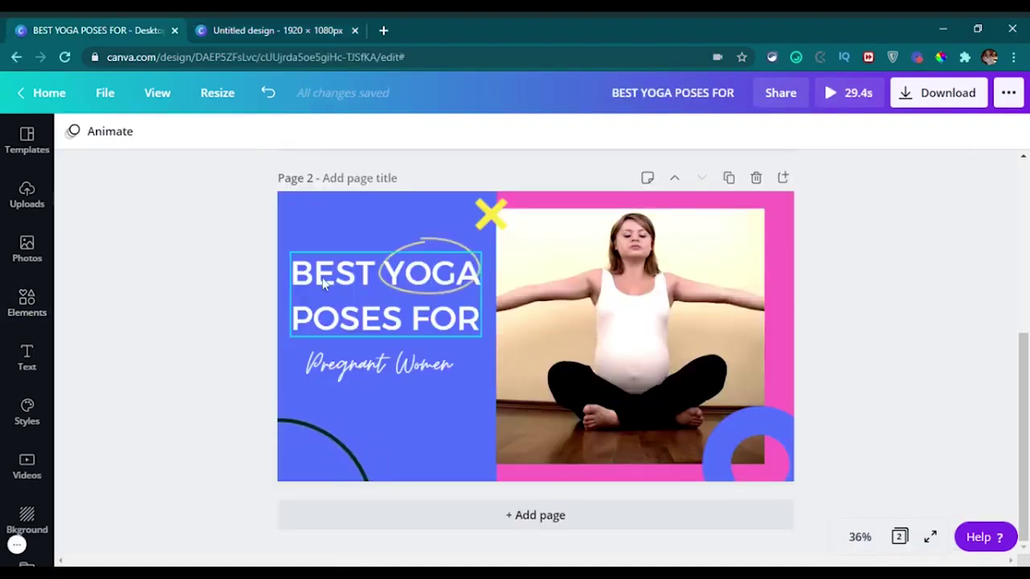
{"action": "left_click", "coordinate": [269, 30]}
{"action": "left_click", "coordinate": [27, 360]}
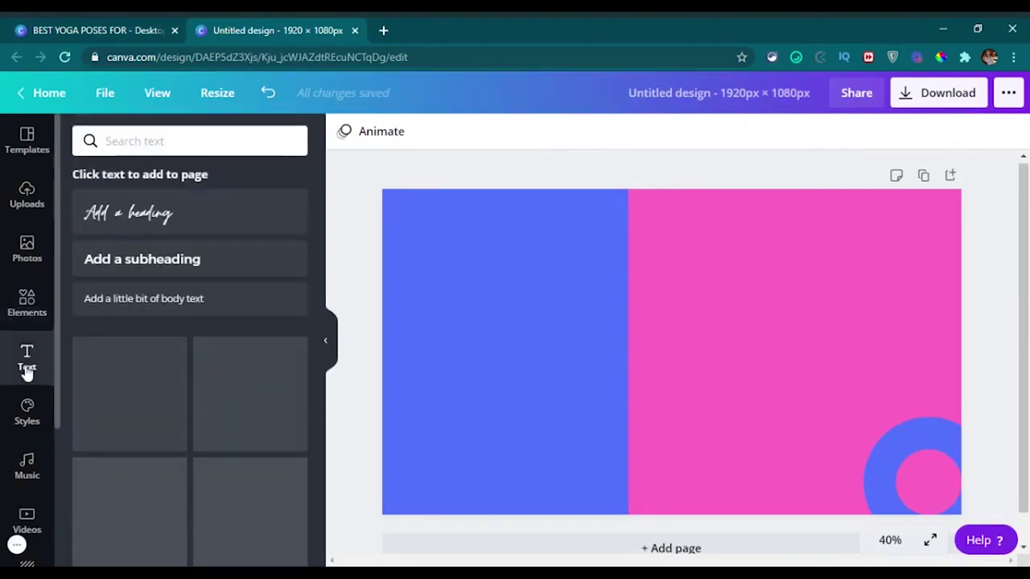
{"action": "left_click", "coordinate": [115, 265]}
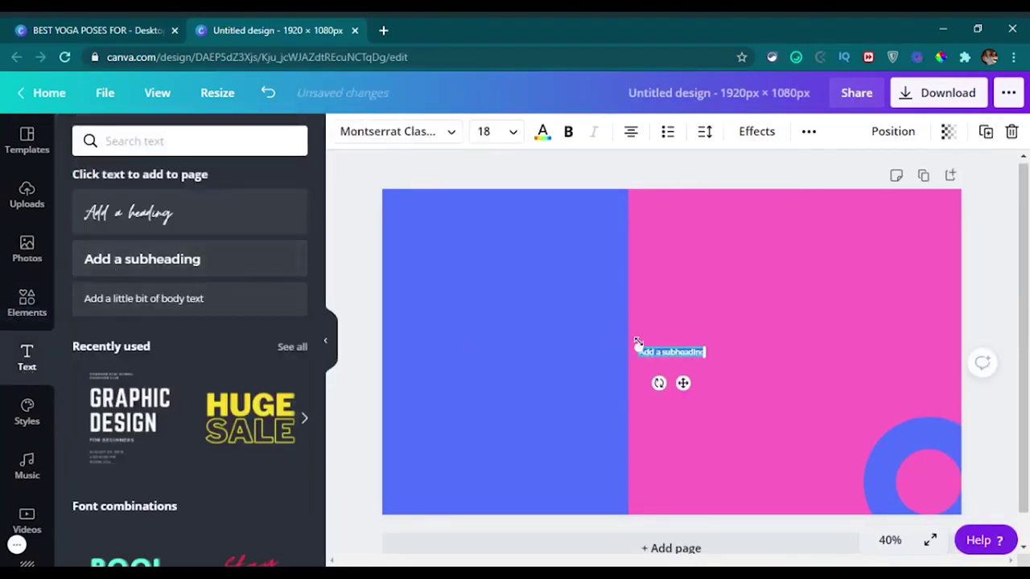
{"action": "left_click_drag", "start_coordinate": [636, 348], "coordinate": [497, 330]}
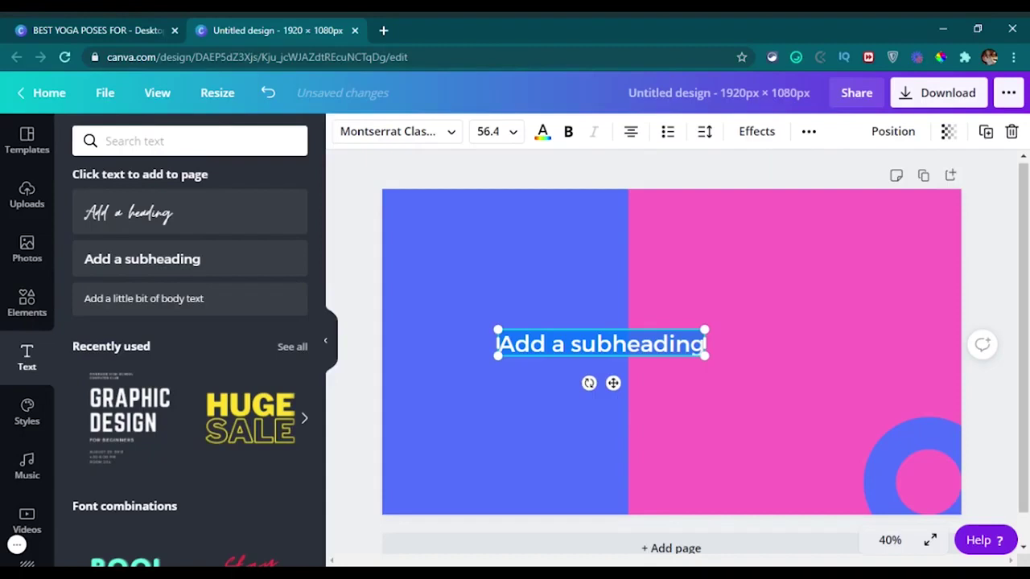
{"action": "type", "text": "BEST"}
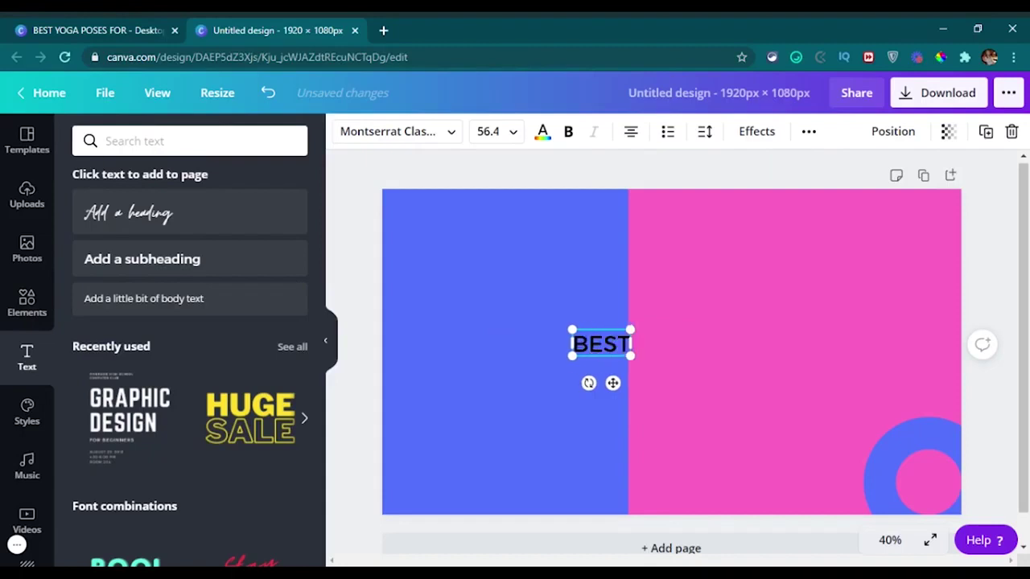
{"action": "type", "text": " YOGA"}
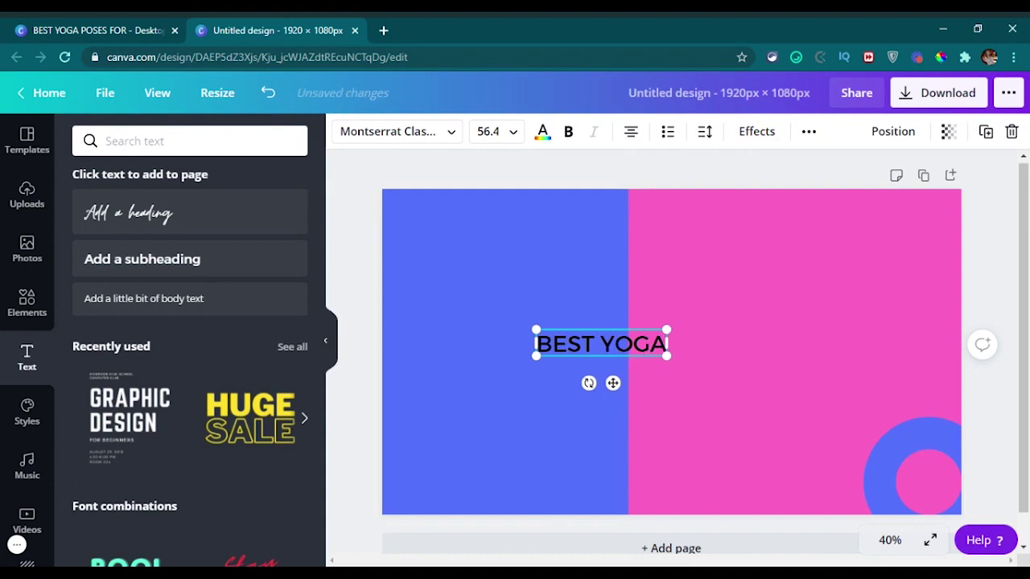
{"action": "key", "text": "Return"}
{"action": "type", "text": "POSE"}
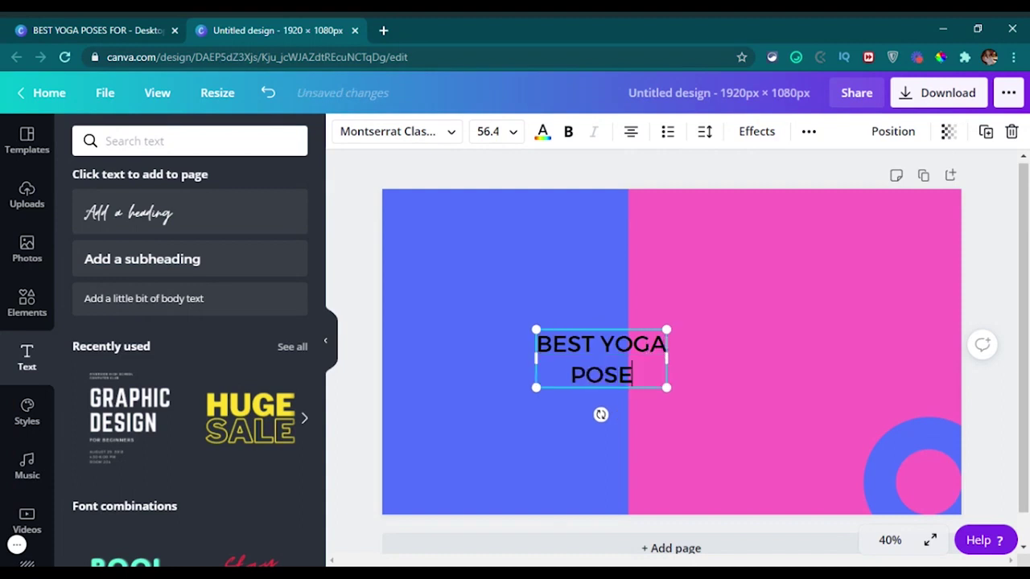
{"action": "type", "text": "S FOR"}
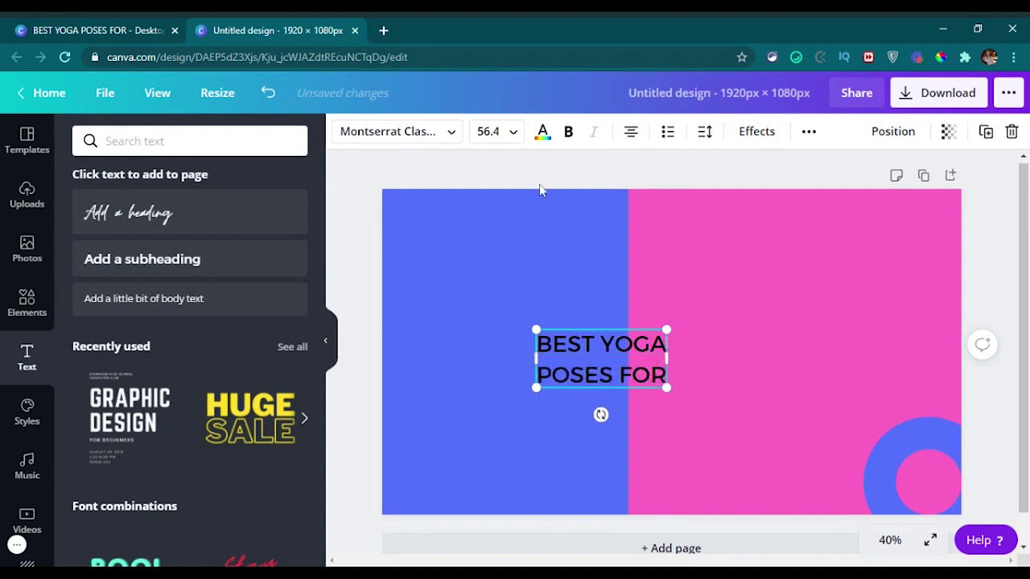
- Enlarge the "BEST YOGA POSES FOR" text to about 720 px wide and move it onto the blue area
{"action": "left_click_drag", "start_coordinate": [536, 329], "coordinate": [450, 292]}
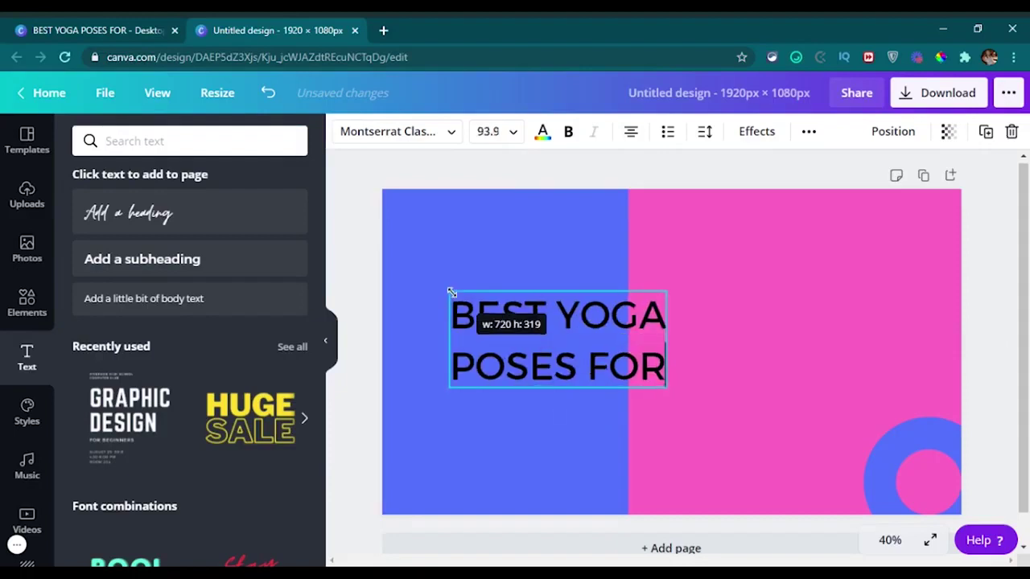
{"action": "left_click", "coordinate": [549, 450]}
{"action": "left_click_drag", "start_coordinate": [599, 347], "coordinate": [552, 338]}
- Switch to the finished yoga design, make its "BEST YOGA POSES FOR" heading bold and dismiss the save error
{"action": "left_click", "coordinate": [112, 28]}
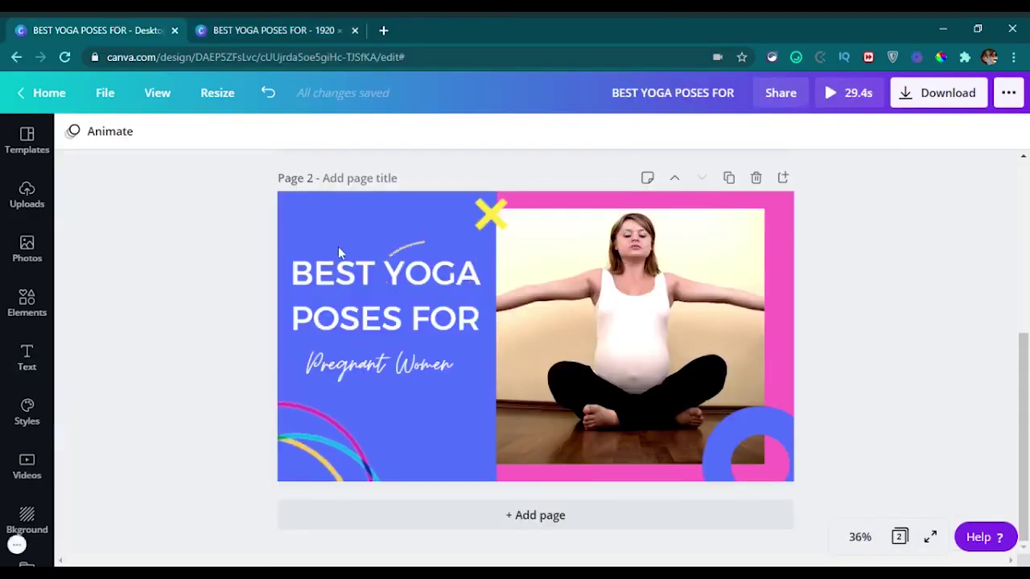
{"action": "left_click", "coordinate": [341, 288]}
{"action": "left_click", "coordinate": [297, 133]}
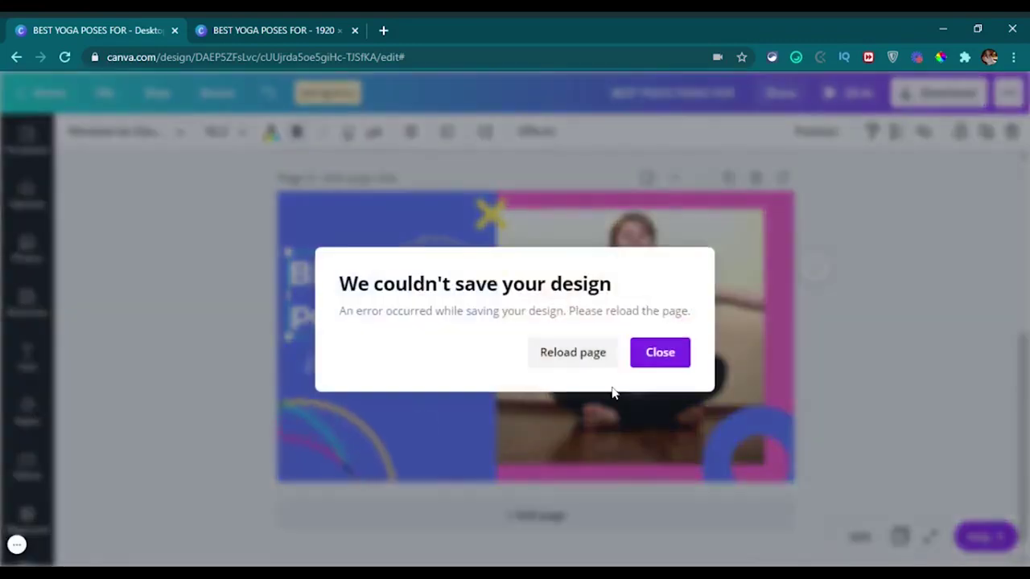
{"action": "left_click", "coordinate": [674, 358]}
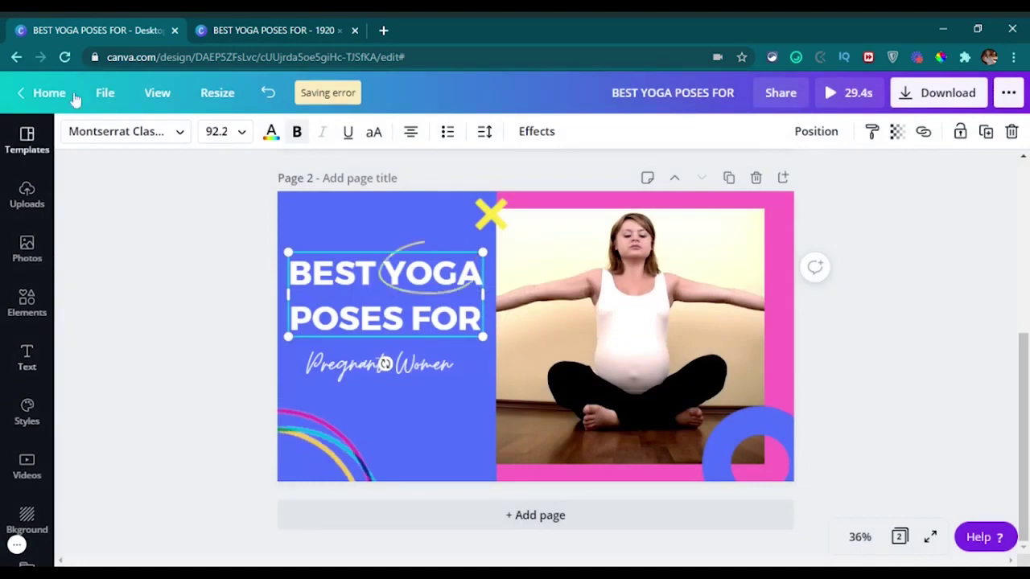
- Back in the new design, make the whole "BEST YOGA POSES FOR" heading bold and shift it slightly upward
{"action": "left_click", "coordinate": [276, 30]}
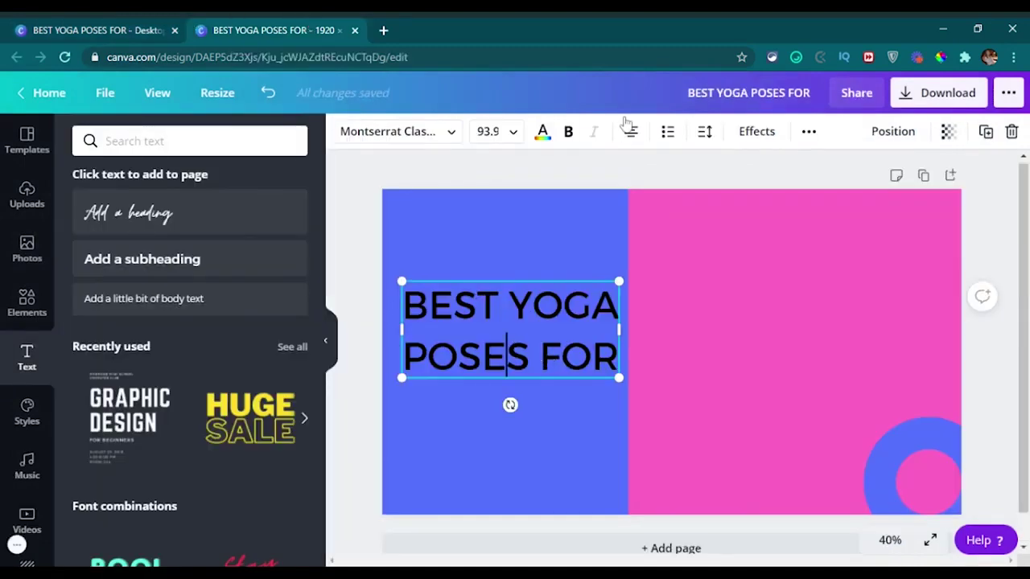
{"action": "key", "text": "ctrl+a"}
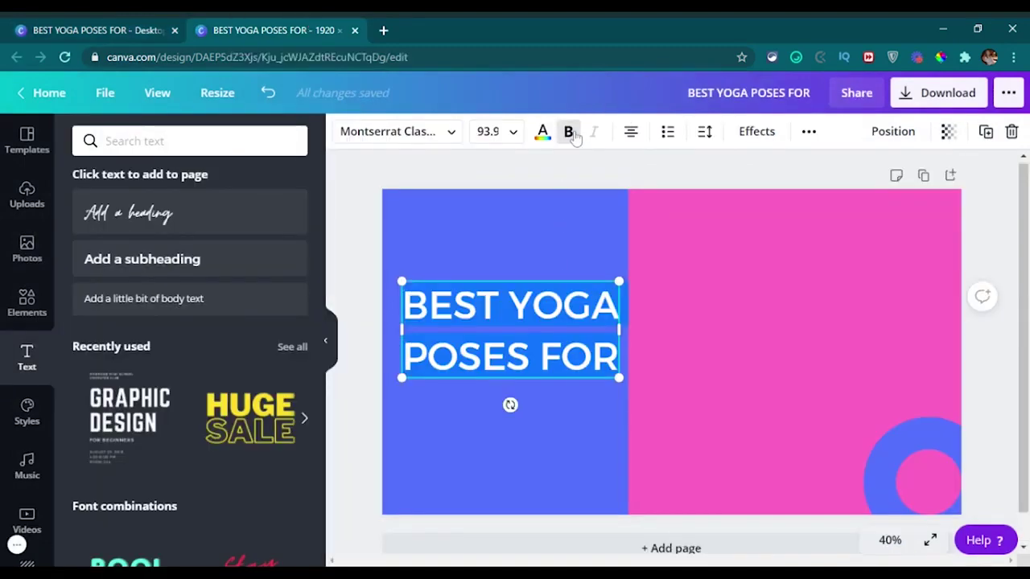
{"action": "left_click", "coordinate": [572, 135]}
{"action": "left_click", "coordinate": [542, 430]}
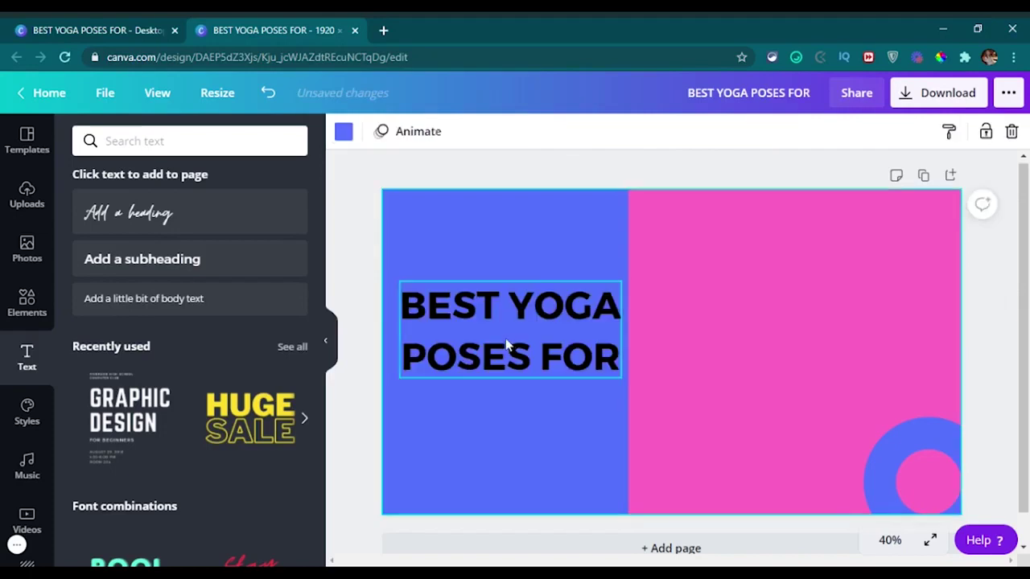
{"action": "mouse_move", "coordinate": [507, 346]}
{"action": "left_mouse_down"}
{"action": "mouse_move", "coordinate": [500, 311]}
{"action": "mouse_move", "coordinate": [502, 329]}
{"action": "left_mouse_up"}
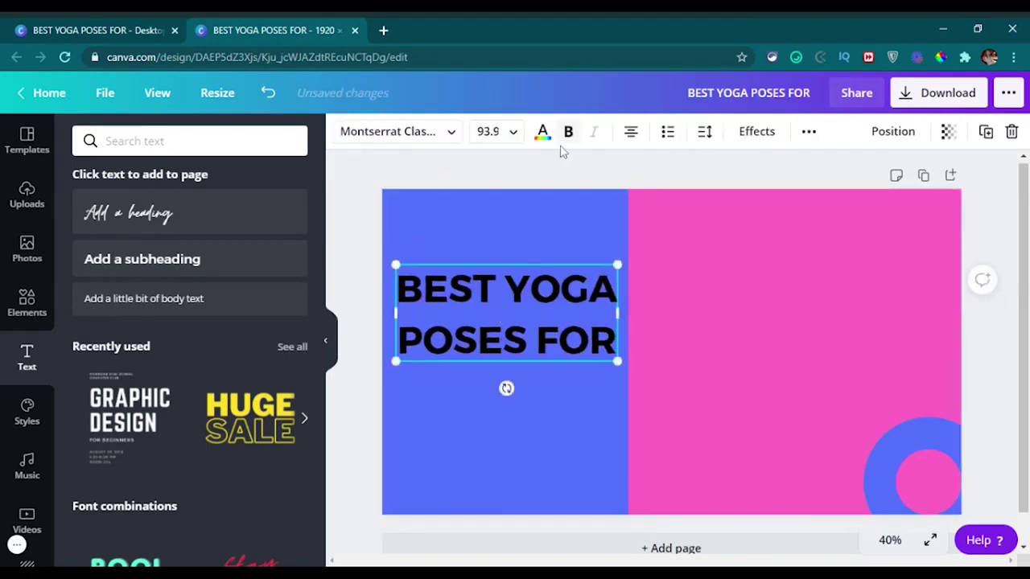
- Recolor the "BEST YOGA POSES FOR" heading with the white from the untitled palette
{"action": "left_click", "coordinate": [542, 133]}
{"action": "left_click", "coordinate": [169, 363]}
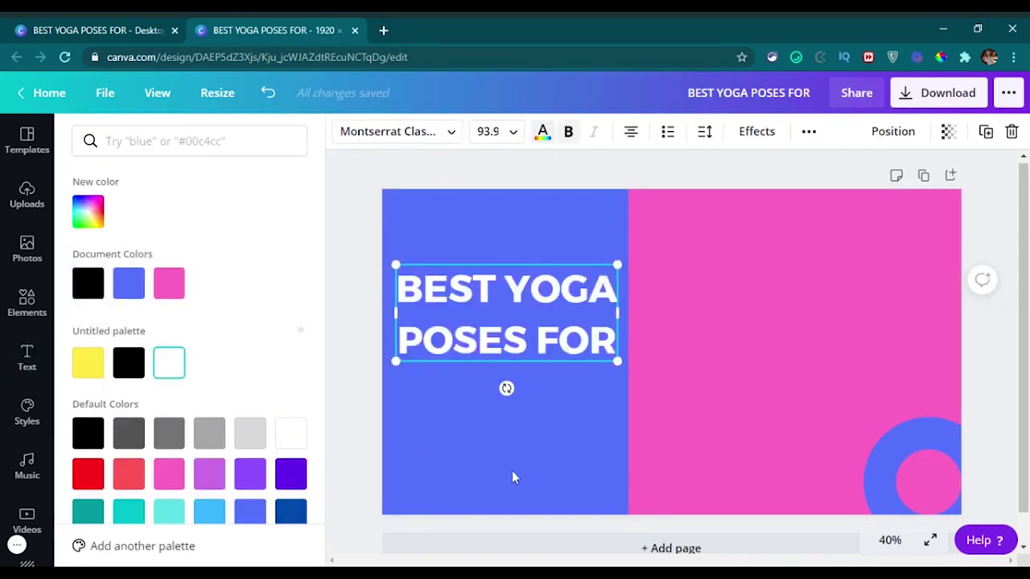
{"action": "left_click", "coordinate": [513, 472]}
- Duplicate the white heading and place the copy directly below the original on the blue area
{"action": "left_click", "coordinate": [493, 296]}
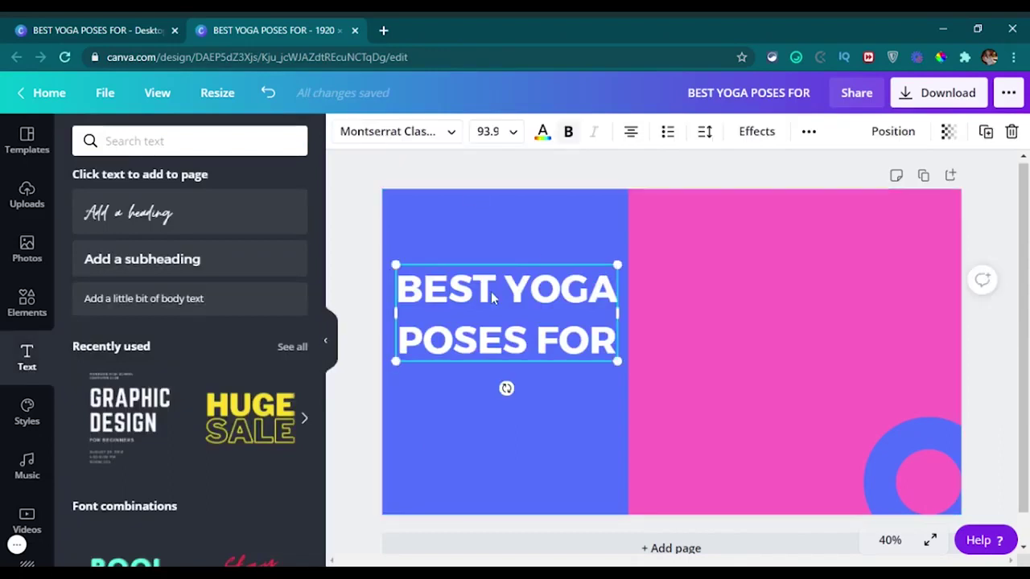
{"action": "key", "text": "ctrl+d"}
{"action": "left_click_drag", "start_coordinate": [492, 297], "coordinate": [510, 395]}
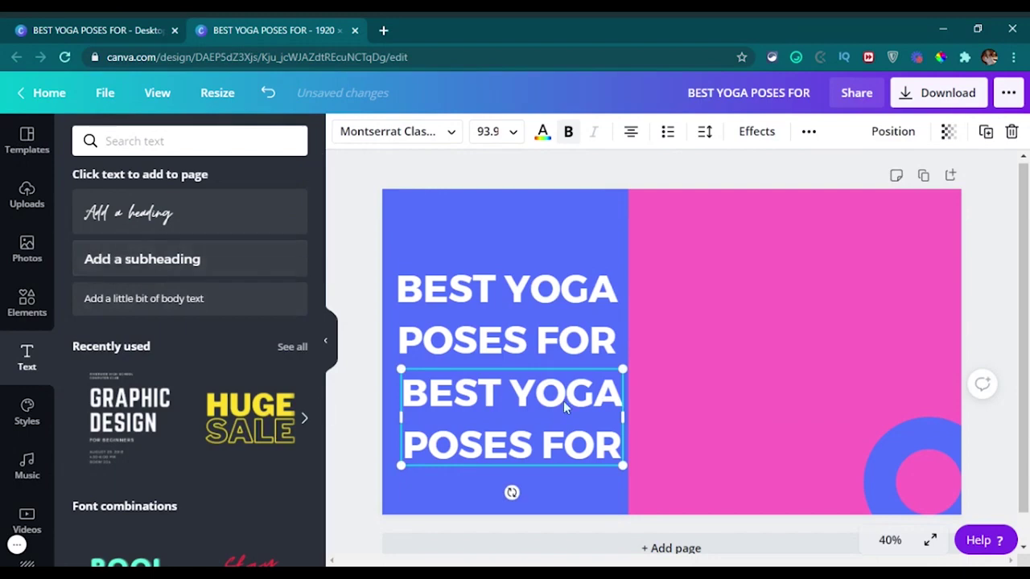
- Replace the duplicated heading's text with "Pregnant Women", checking the wording against the finished yoga design
{"action": "double_click", "coordinate": [518, 434]}
{"action": "key", "text": "ctrl+a"}
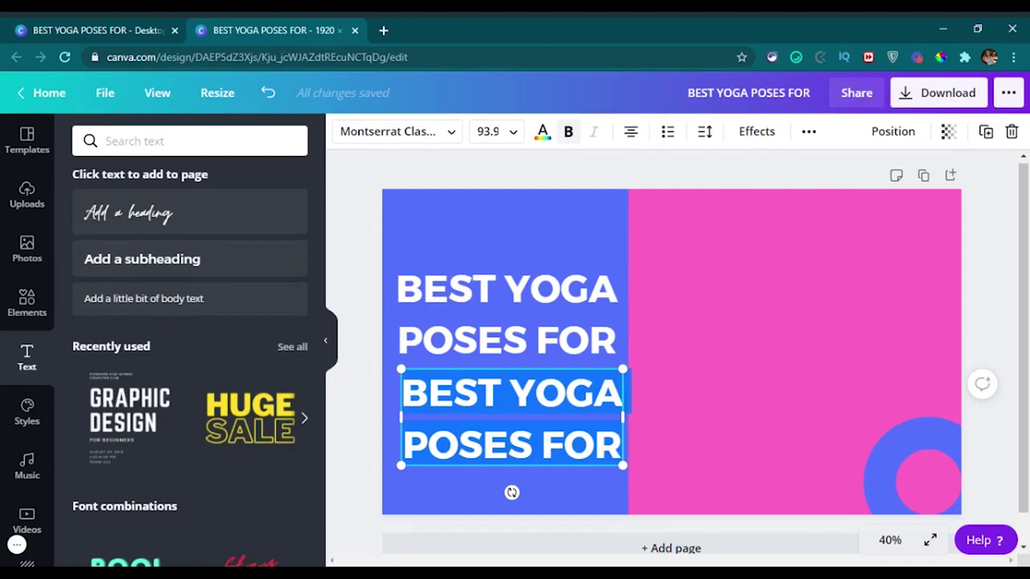
{"action": "left_click", "coordinate": [30, 28]}
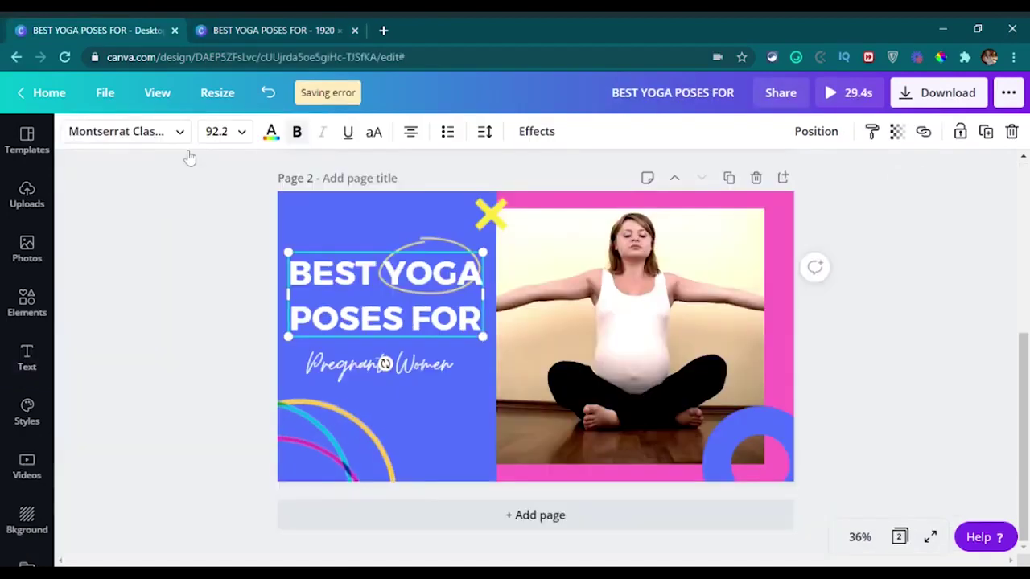
{"action": "left_click", "coordinate": [294, 25]}
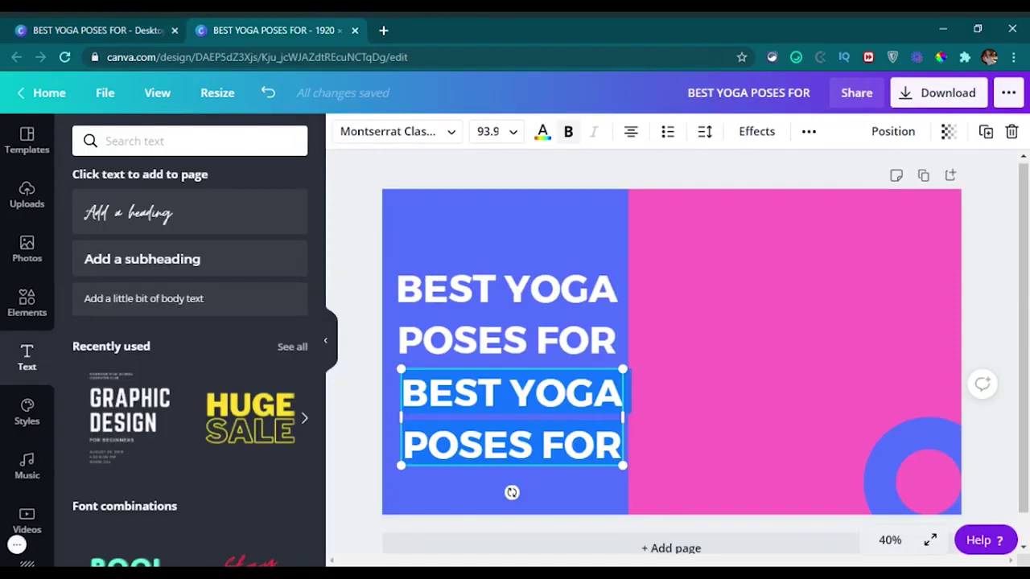
{"action": "type", "text": "preg"}
{"action": "key", "text": "BackSpace"}
{"action": "key", "text": "BackSpace"}
{"action": "key", "text": "BackSpace"}
{"action": "key", "text": "BackSpace"}
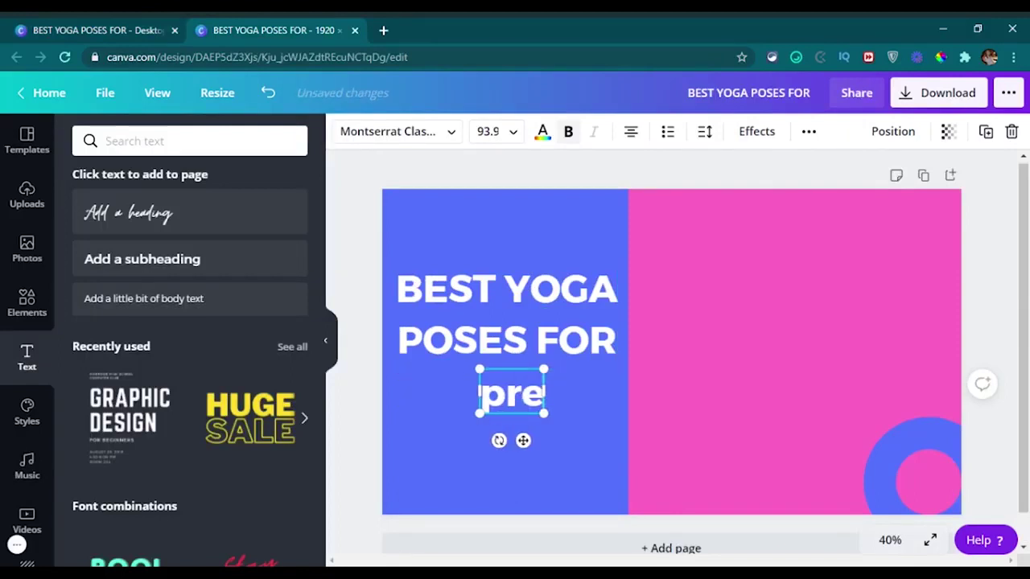
{"action": "type", "text": "Pregn"}
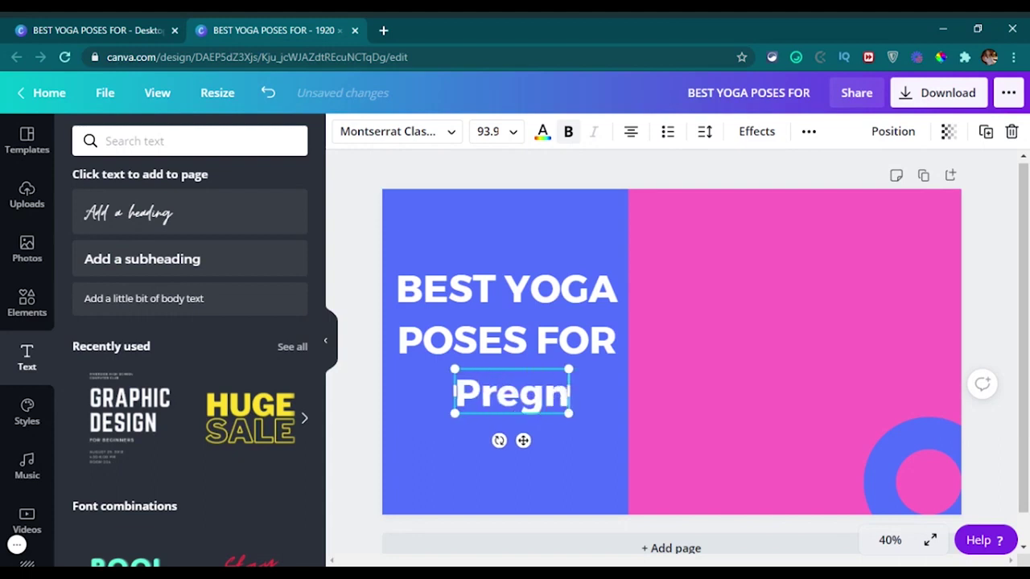
{"action": "type", "text": "an Women"}
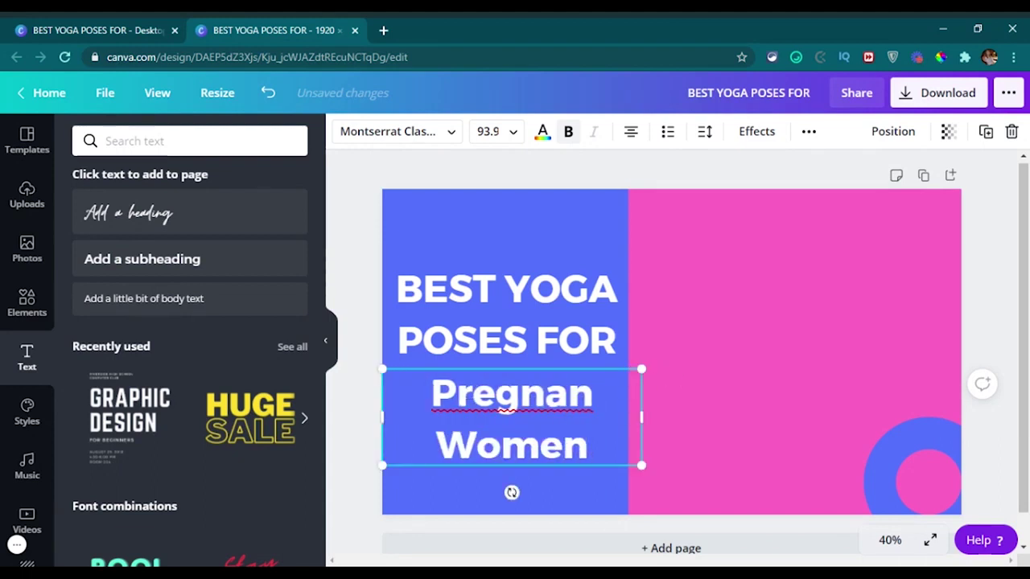
{"action": "type", "text": "t"}
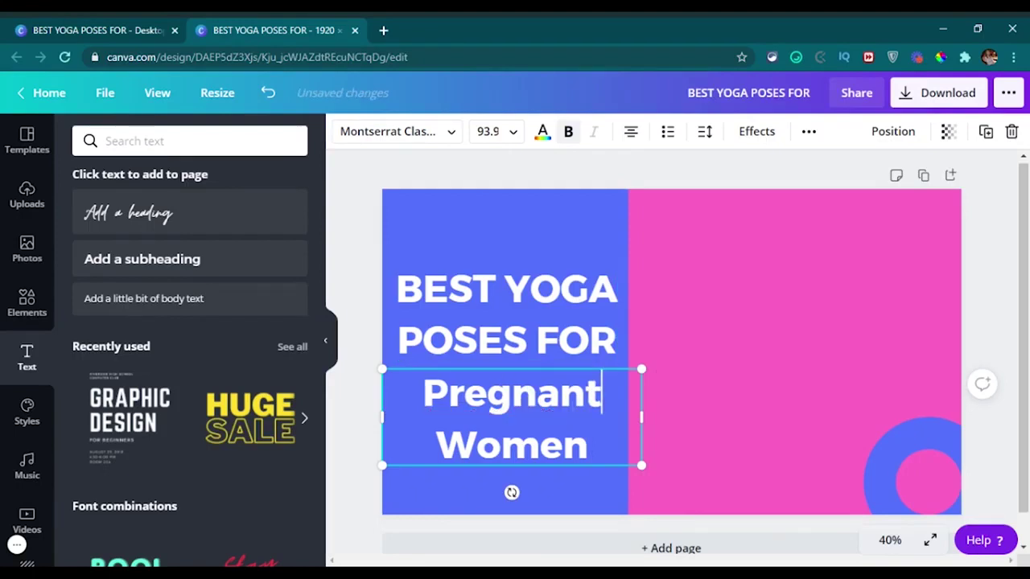
- Search the fonts for "moontime" and set the "Pregnant Women" text in the Moontime font
{"action": "double_click", "coordinate": [511, 465]}
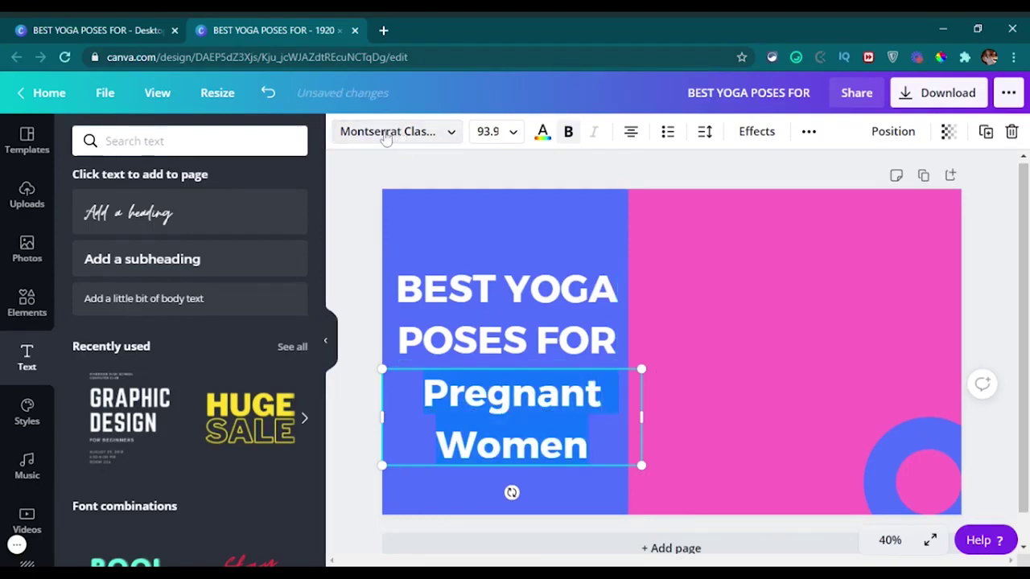
{"action": "left_click", "coordinate": [386, 134]}
{"action": "left_click", "coordinate": [112, 141]}
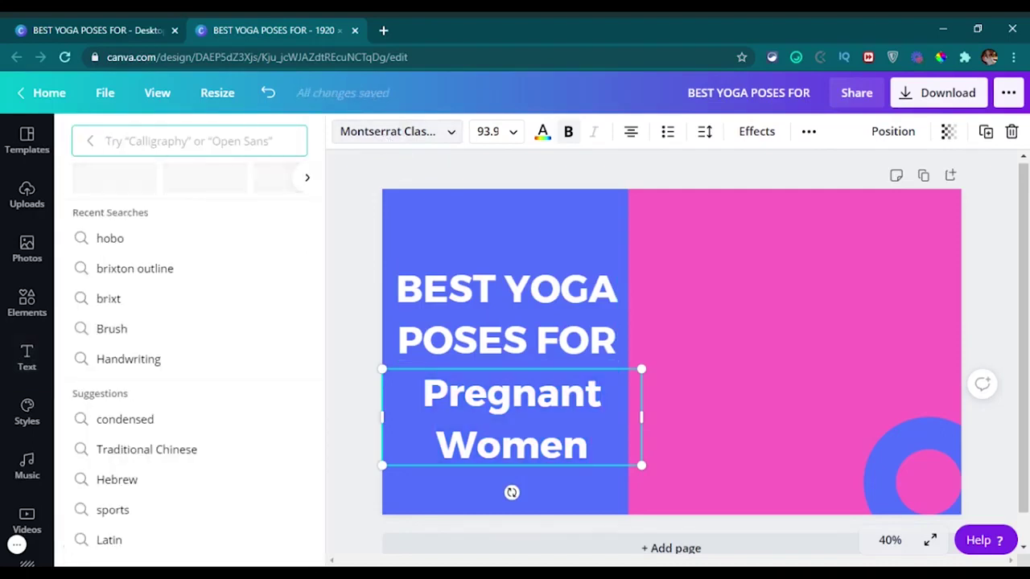
{"action": "type", "text": "moontime"}
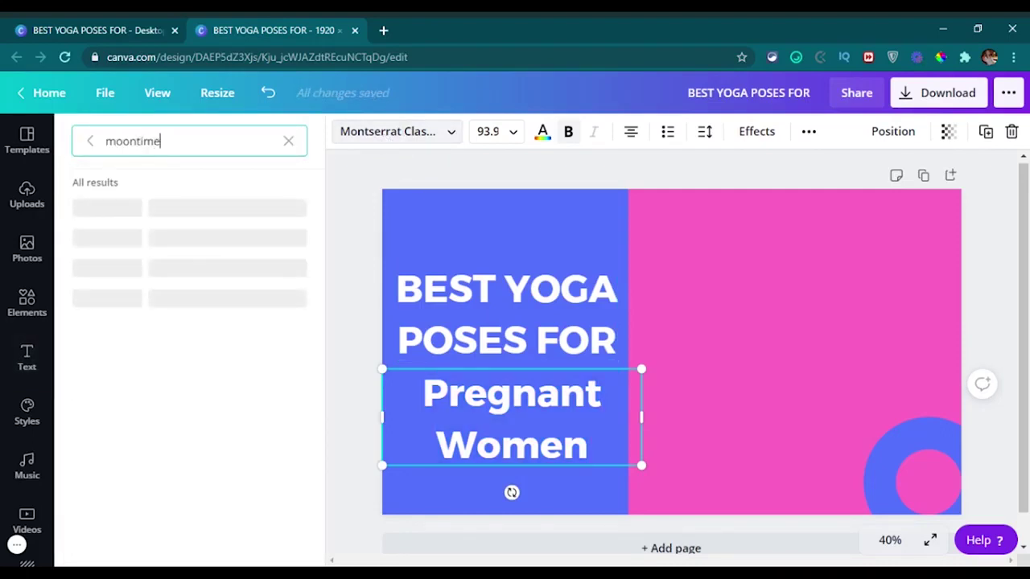
{"action": "left_click", "coordinate": [115, 209]}
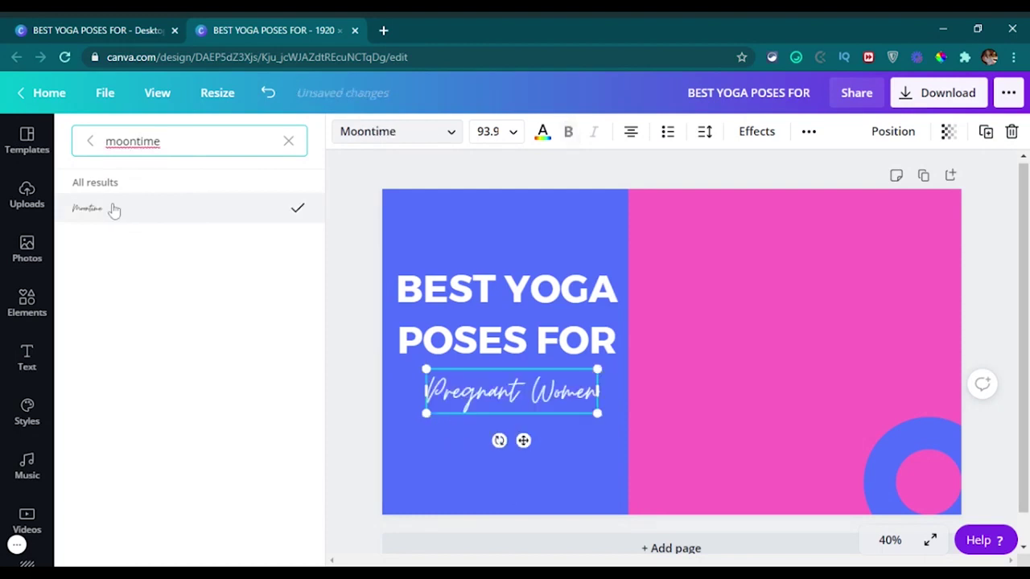
{"action": "left_click", "coordinate": [578, 476]}
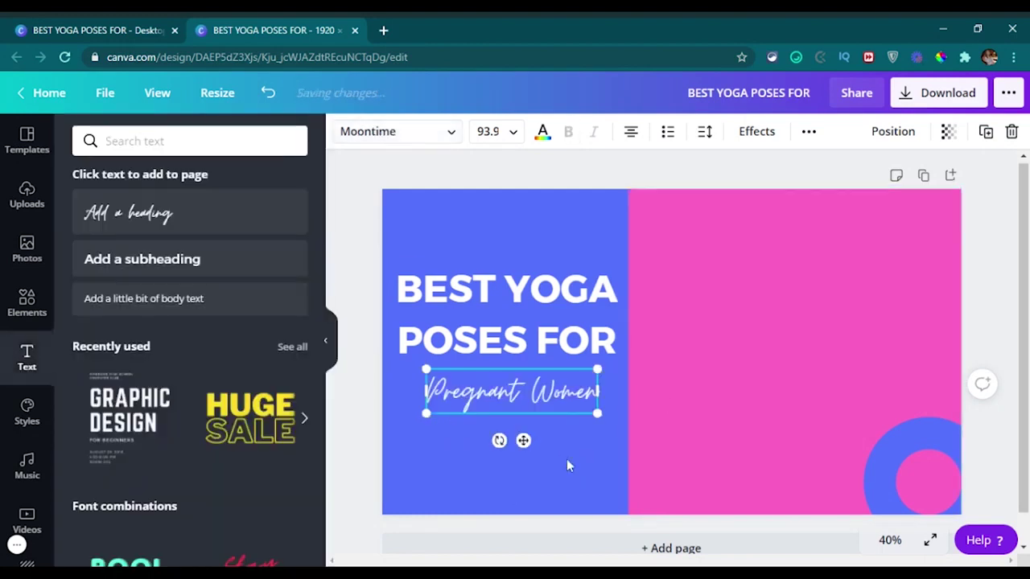
{"action": "left_click", "coordinate": [506, 309]}
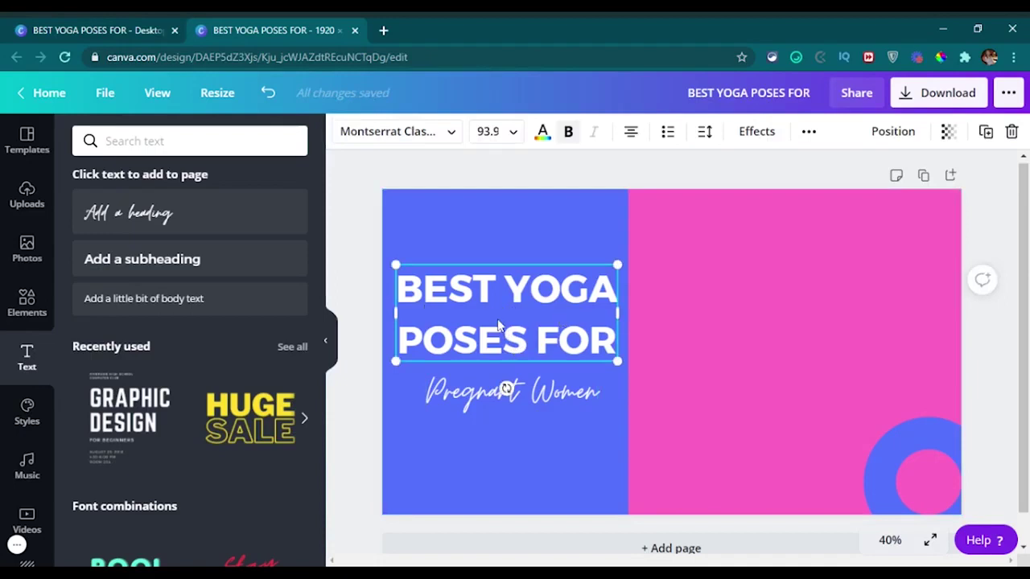
- Set the line height of the "BEST YOGA POSES FOR" heading to 1.2
{"action": "left_click", "coordinate": [705, 132]}
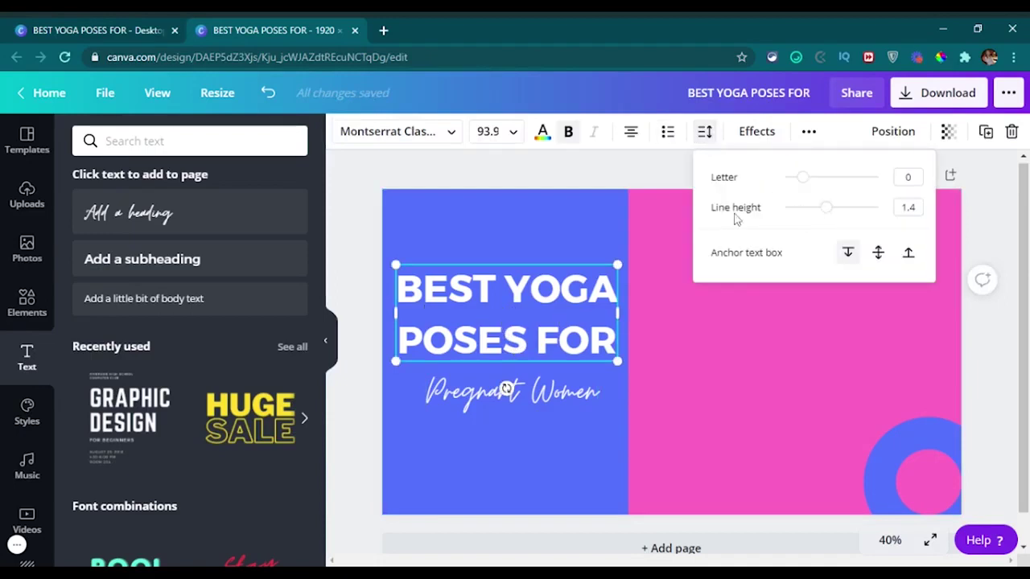
{"action": "left_click_drag", "start_coordinate": [826, 207], "coordinate": [817, 210]}
{"action": "left_click", "coordinate": [527, 452]}
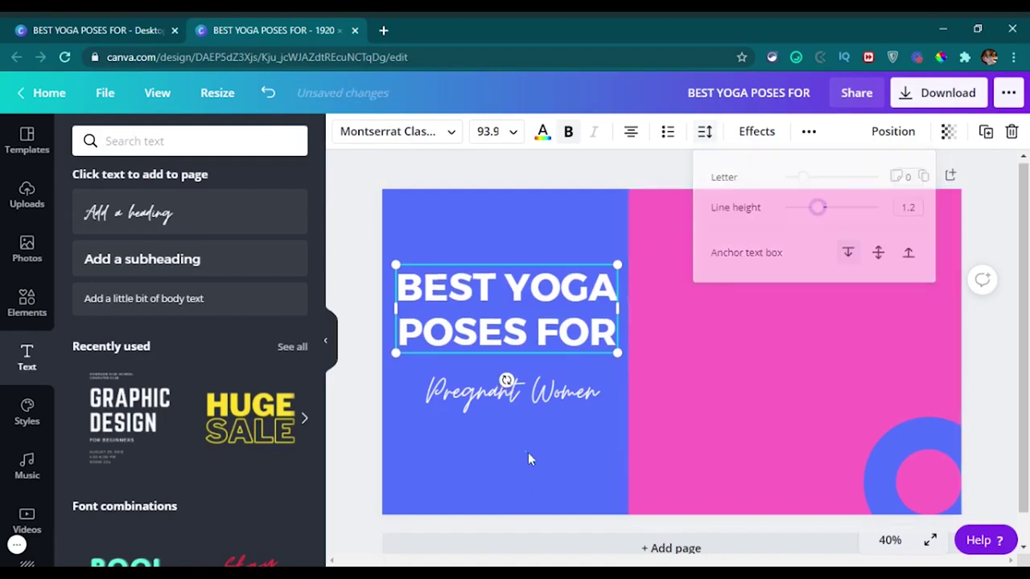
- Shift the heading slightly left and move "Pregnant Women" up beneath it, comparing the placement with the finished yoga design
{"action": "mouse_move", "coordinate": [525, 307]}
{"action": "left_mouse_down"}
{"action": "mouse_move", "coordinate": [518, 298]}
{"action": "mouse_move", "coordinate": [530, 310]}
{"action": "mouse_move", "coordinate": [519, 314]}
{"action": "left_mouse_up"}
{"action": "mouse_move", "coordinate": [518, 393]}
{"action": "left_mouse_down"}
{"action": "mouse_move", "coordinate": [508, 364]}
{"action": "mouse_move", "coordinate": [500, 373]}
{"action": "mouse_move", "coordinate": [509, 375]}
{"action": "left_mouse_up"}
{"action": "left_click", "coordinate": [147, 32]}
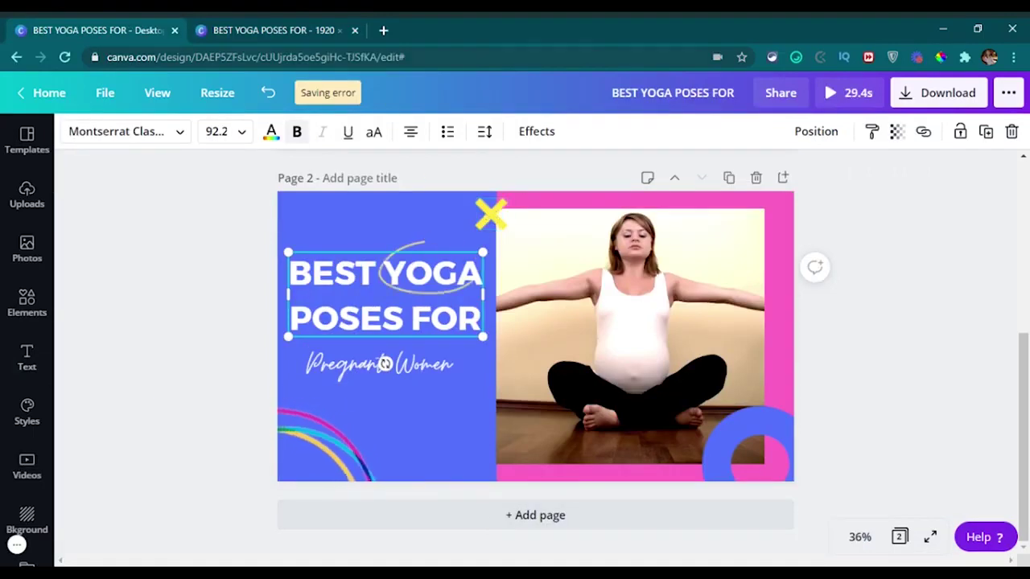
{"action": "left_click", "coordinate": [273, 26]}
{"action": "left_click", "coordinate": [510, 484]}
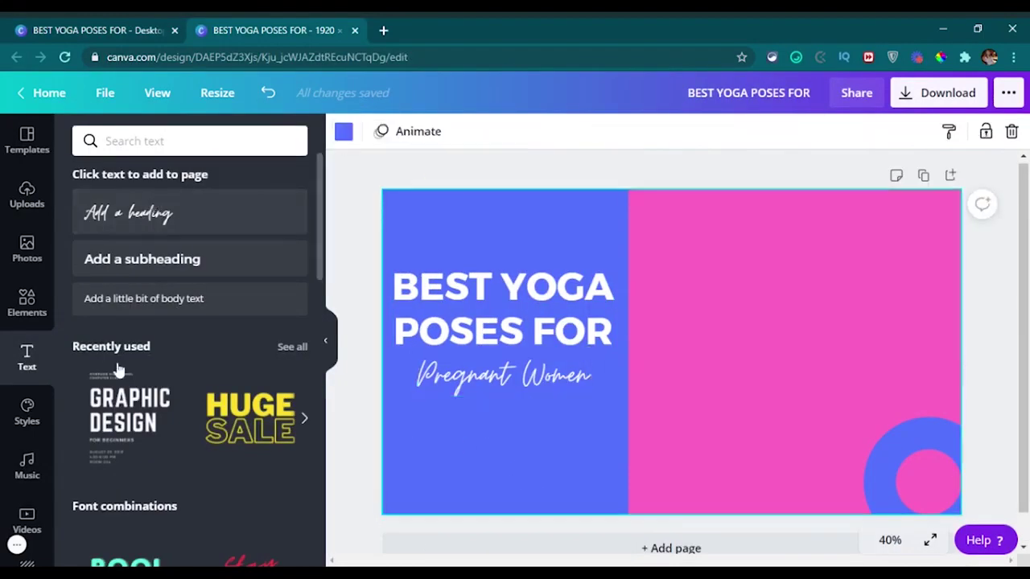
- Search the elements for "x" and add the thick, plain X graphic to the page
{"action": "left_click", "coordinate": [26, 303]}
{"action": "left_click", "coordinate": [269, 141]}
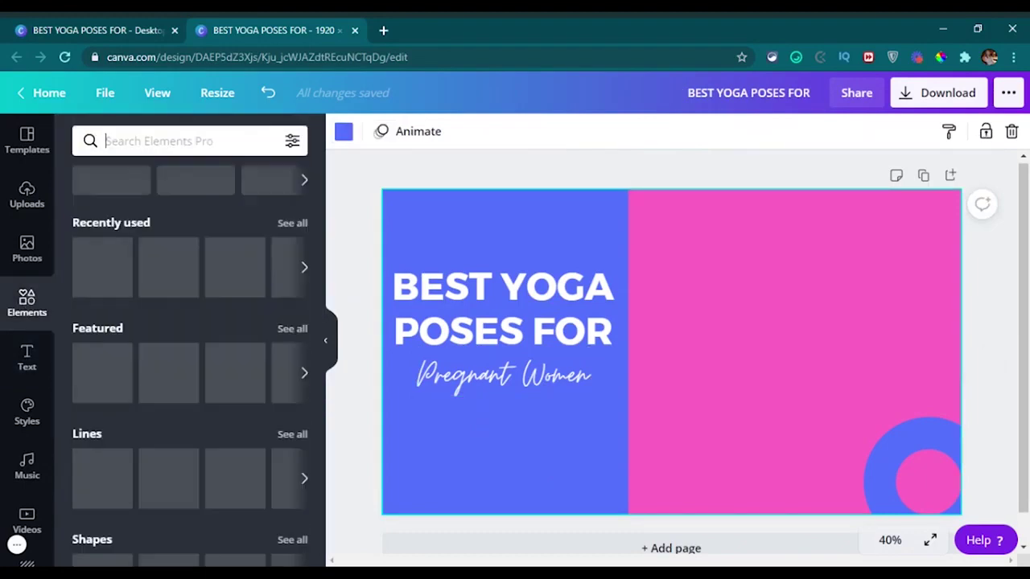
{"action": "key", "text": "Return"}
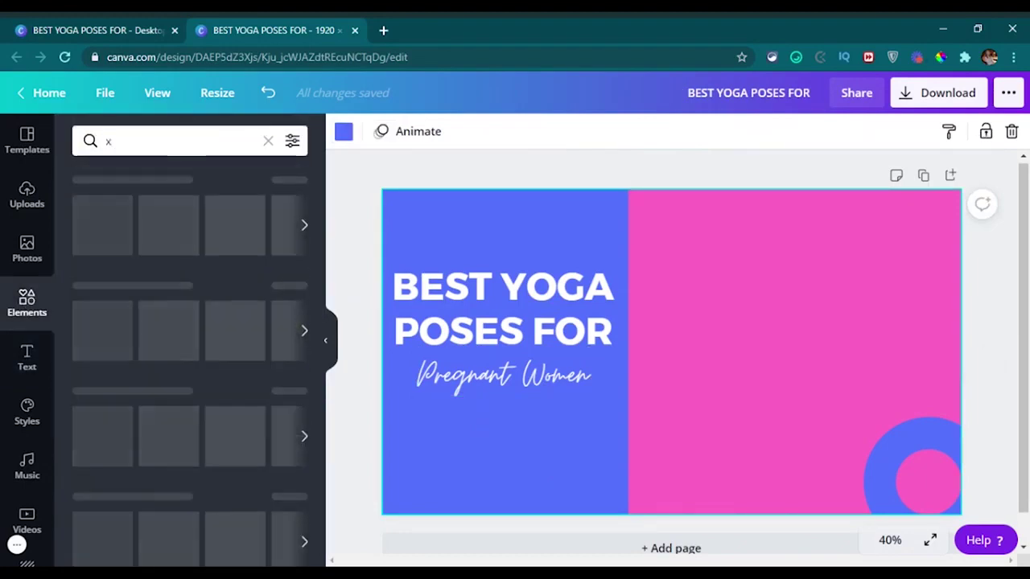
{"action": "left_click", "coordinate": [269, 442]}
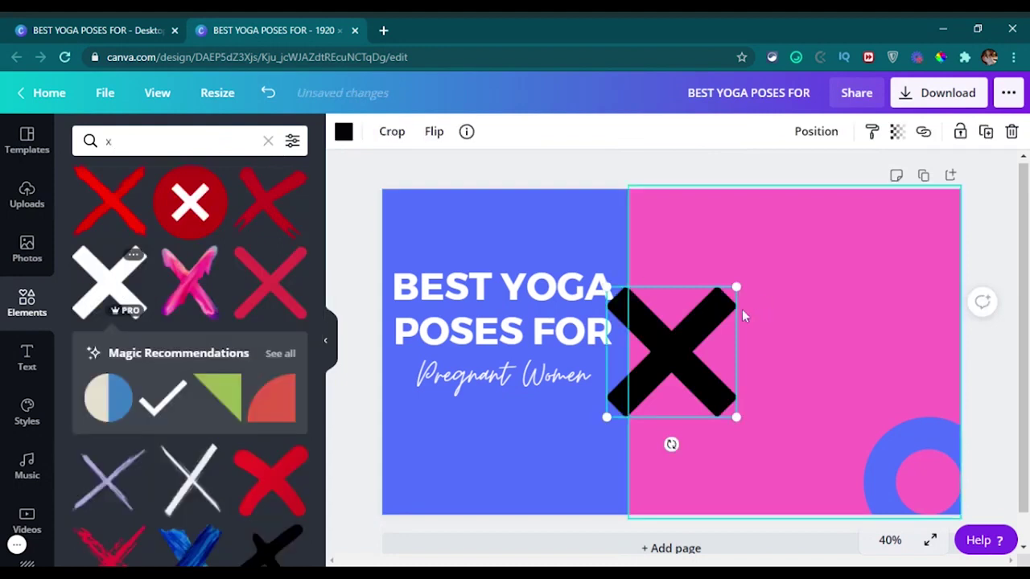
- Shrink the X and place it at the page's upper edge across the blue-pink boundary, as in the finished design
{"action": "left_click_drag", "start_coordinate": [679, 357], "coordinate": [646, 263]}
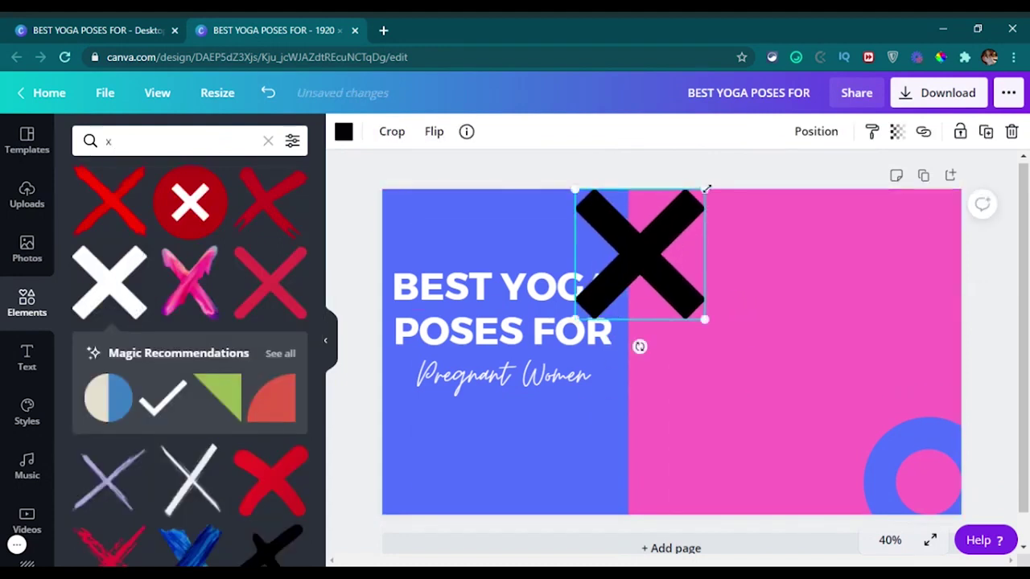
{"action": "left_click_drag", "start_coordinate": [707, 189], "coordinate": [641, 217]}
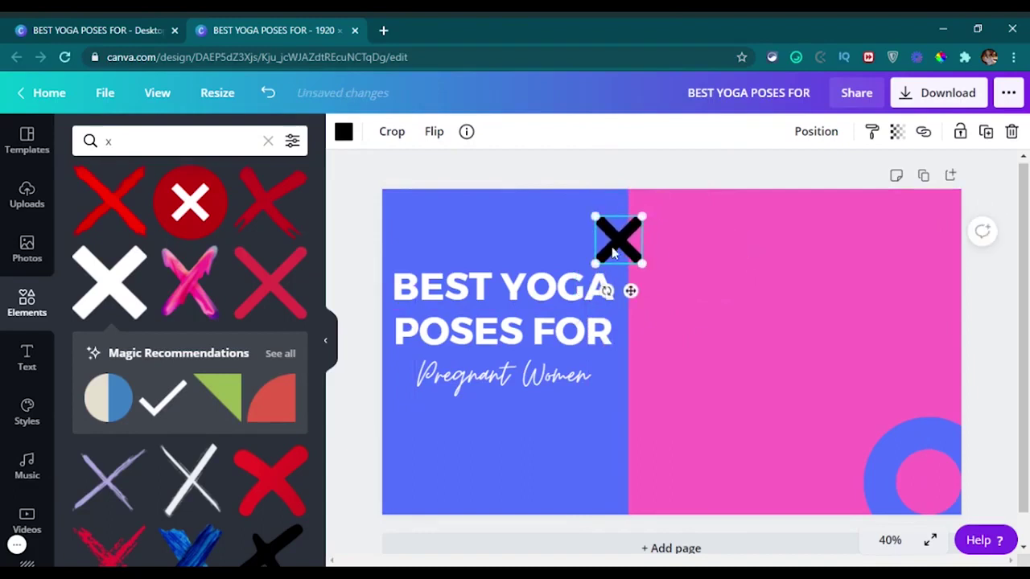
{"action": "left_click", "coordinate": [105, 30]}
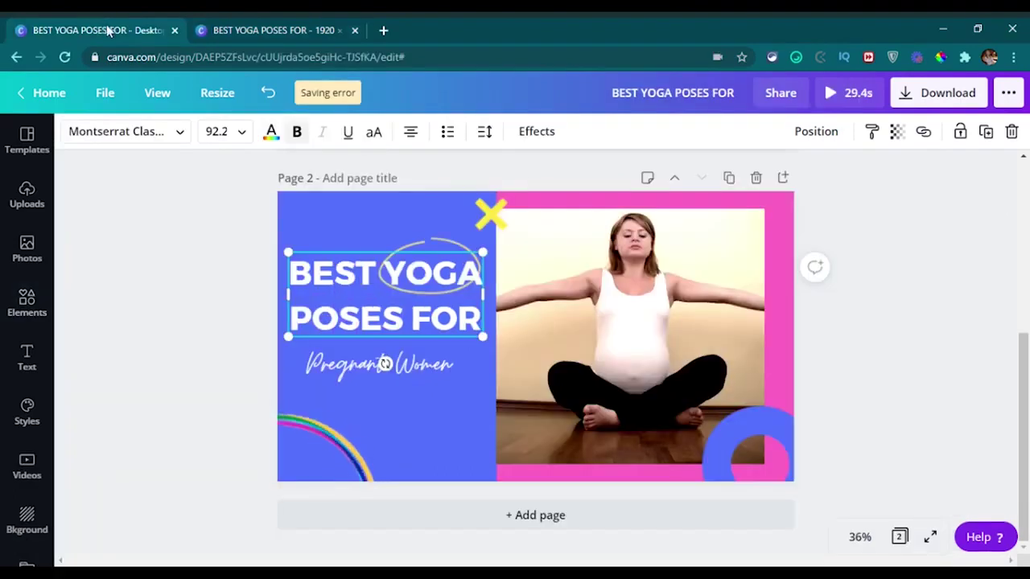
{"action": "left_click", "coordinate": [284, 24]}
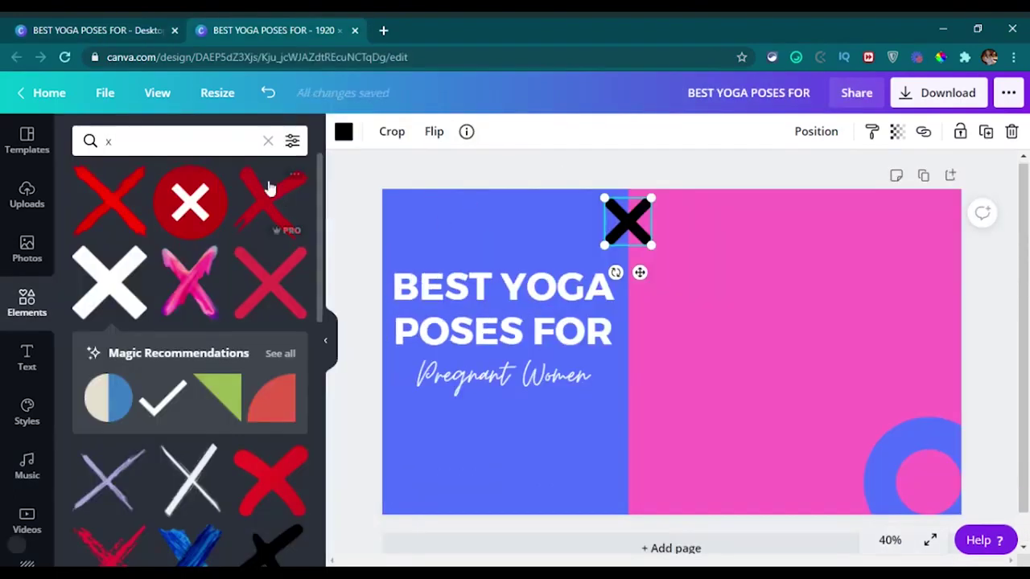
- Recolor the X graphic with the yellow from the untitled palette
{"action": "left_click", "coordinate": [343, 133]}
{"action": "left_click", "coordinate": [86, 366]}
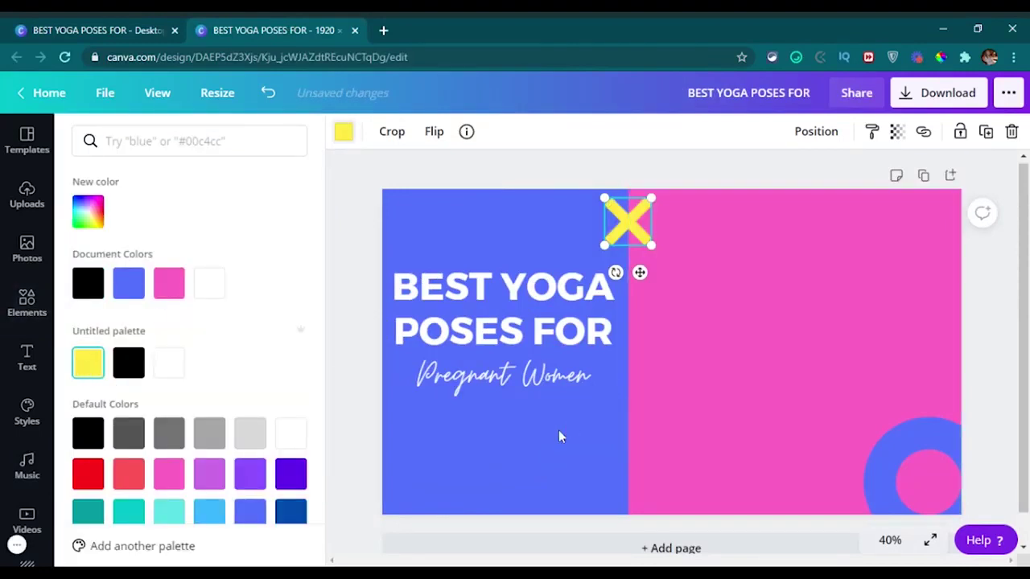
{"action": "left_click", "coordinate": [479, 468]}
{"action": "left_click", "coordinate": [480, 468]}
- Check the corner ring graphic in the finished design, and search the new design's elements for "circle sticker"
{"action": "left_click", "coordinate": [102, 29]}
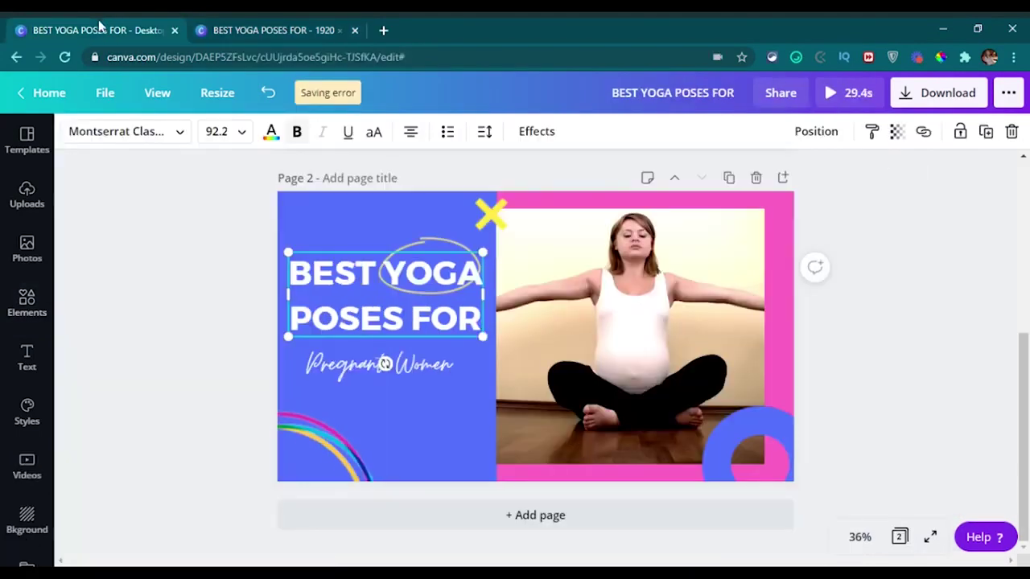
{"action": "left_click", "coordinate": [368, 472]}
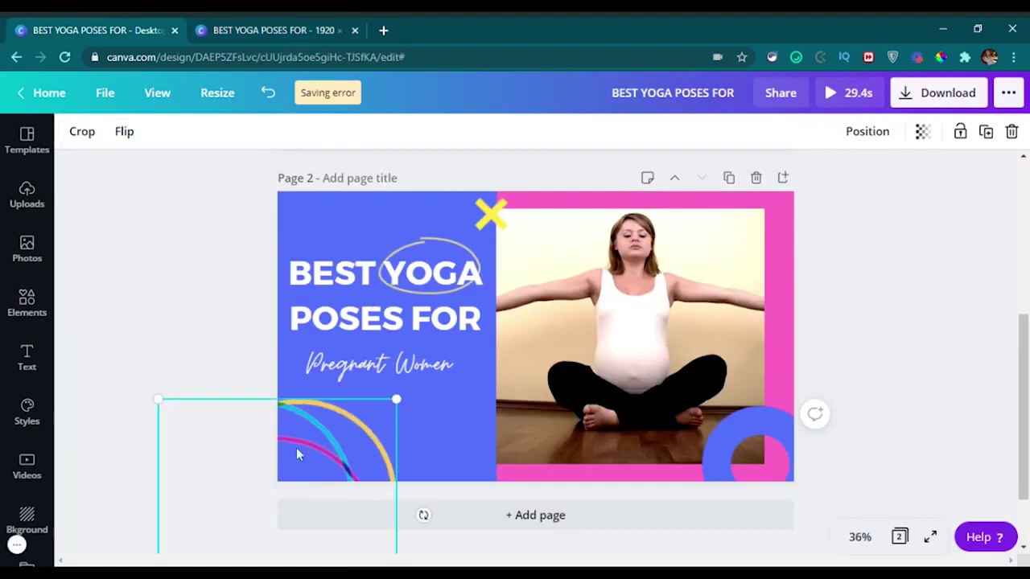
{"action": "left_click", "coordinate": [270, 26]}
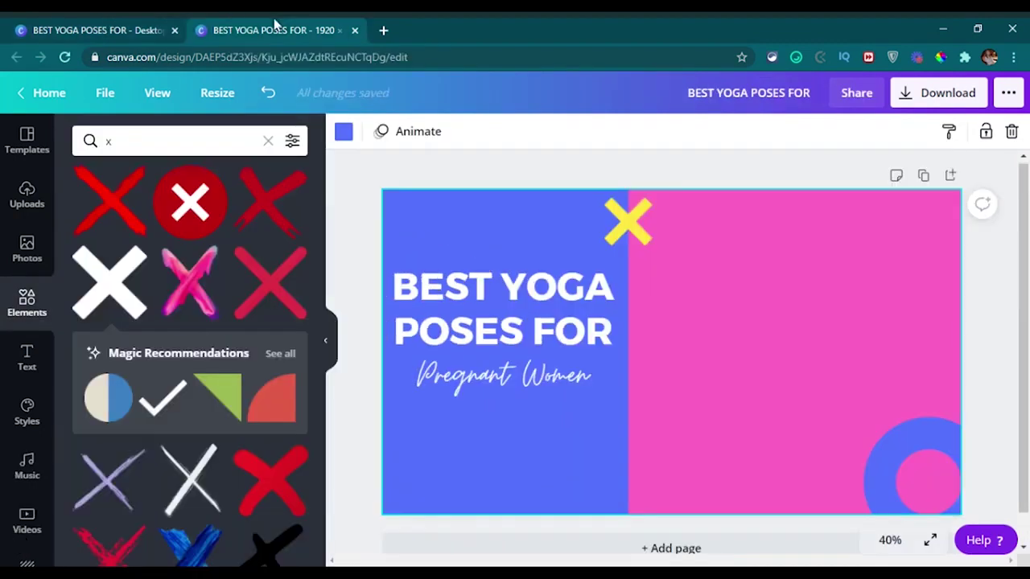
{"action": "left_click", "coordinate": [268, 141]}
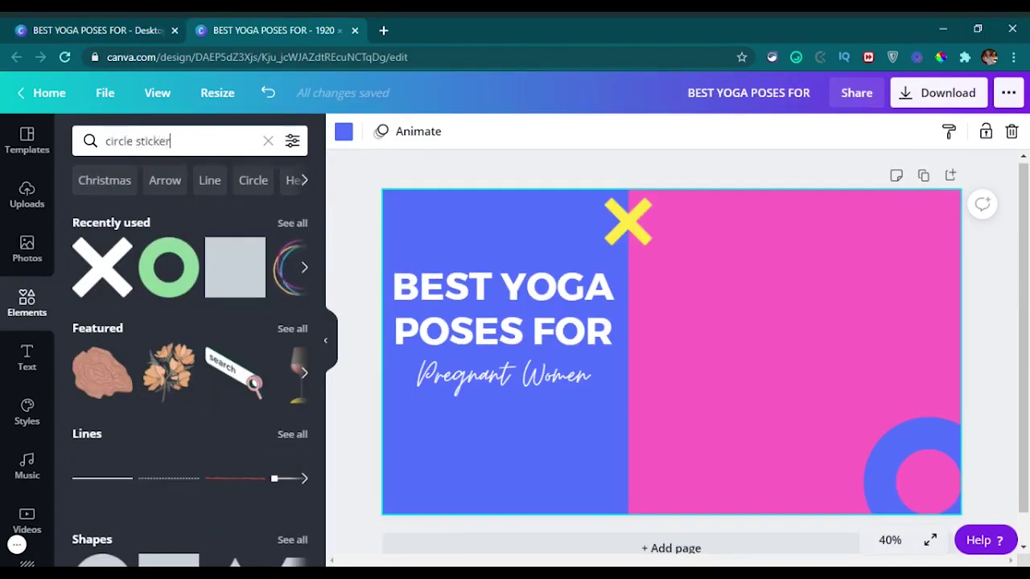
{"action": "type", "text": "circle sticker"}
{"action": "key", "text": "Return"}
- Add the animated pink, blue and yellow rings sticker and place it partly off the blue area's lower-left corner
{"action": "scroll", "coordinate": [257, 362], "scroll_direction": "down", "scroll_amount": 10}
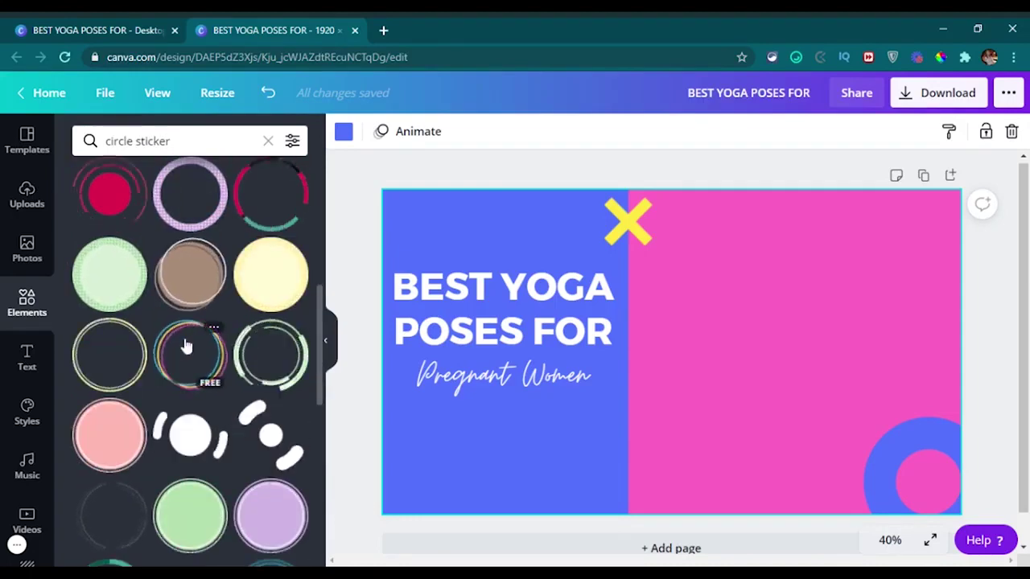
{"action": "scroll", "coordinate": [184, 350], "scroll_direction": "down", "scroll_amount": 4}
{"action": "scroll", "coordinate": [265, 434], "scroll_direction": "down", "scroll_amount": 1}
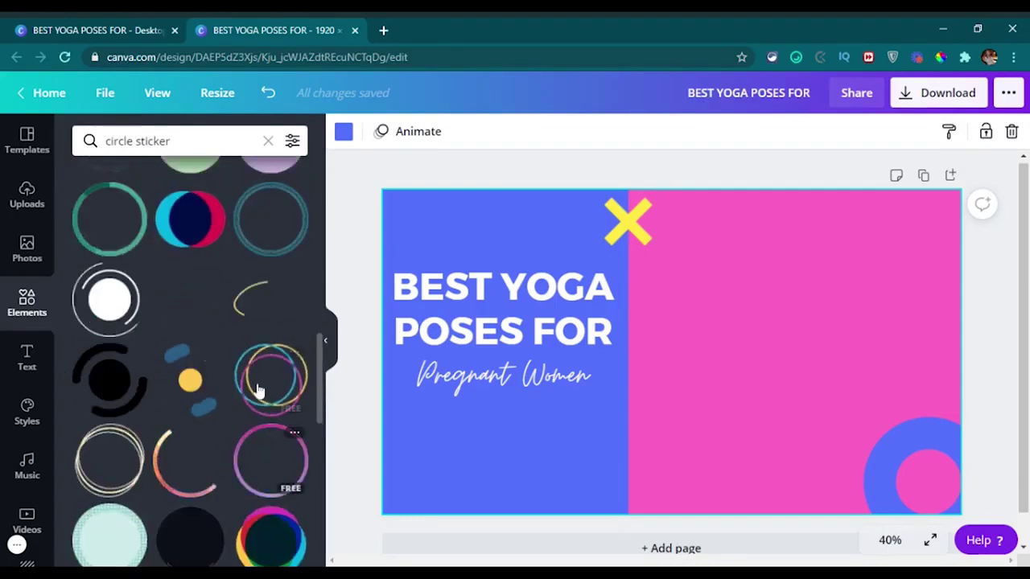
{"action": "left_click", "coordinate": [265, 385]}
{"action": "left_click_drag", "start_coordinate": [703, 381], "coordinate": [460, 555]}
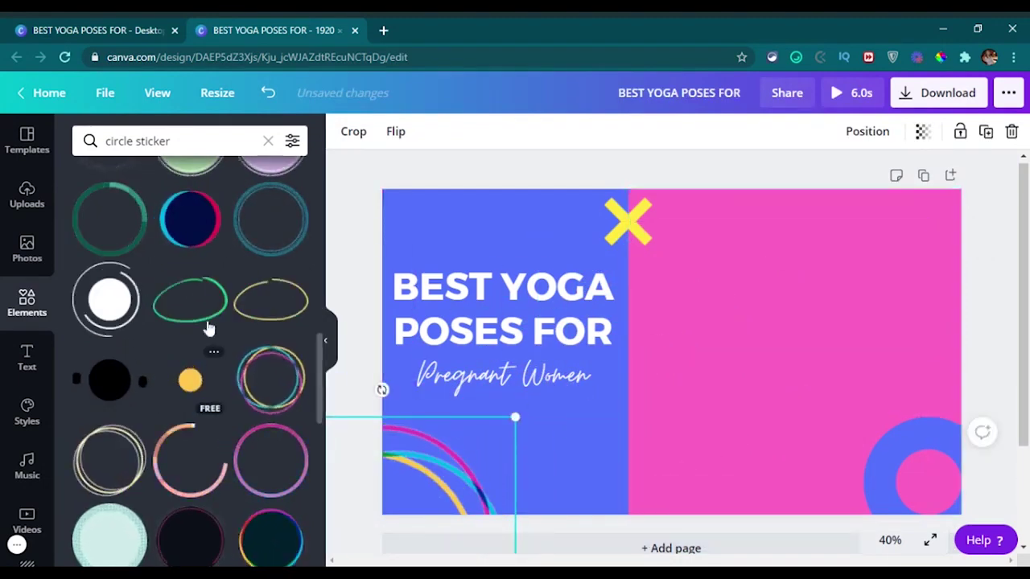
- Add the yellow hand-drawn oval sticker, shrink it and place it around the word "YOGA" in the heading
{"action": "left_click", "coordinate": [262, 307]}
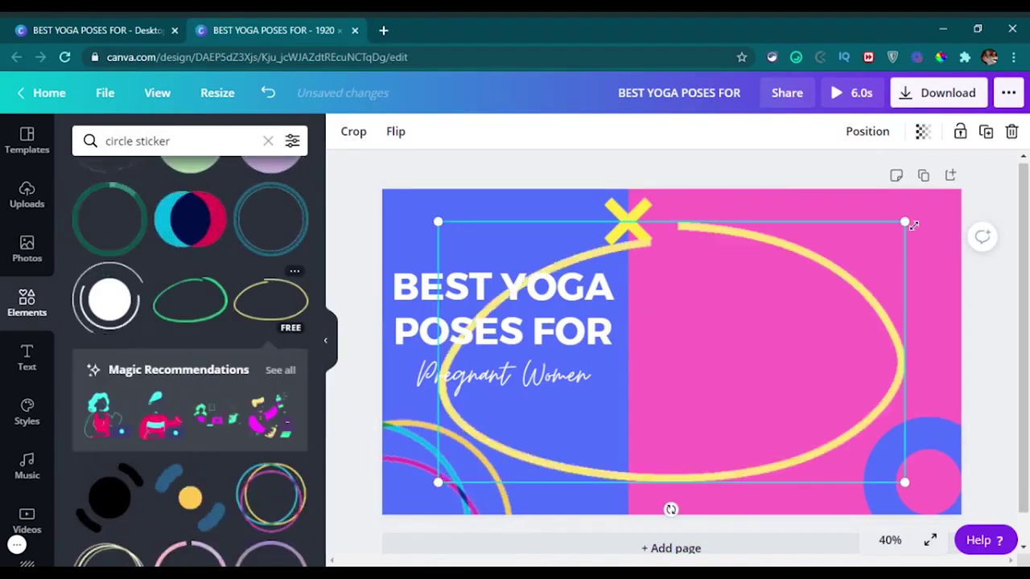
{"action": "left_click_drag", "start_coordinate": [907, 217], "coordinate": [550, 420]}
{"action": "left_click_drag", "start_coordinate": [515, 449], "coordinate": [575, 287]}
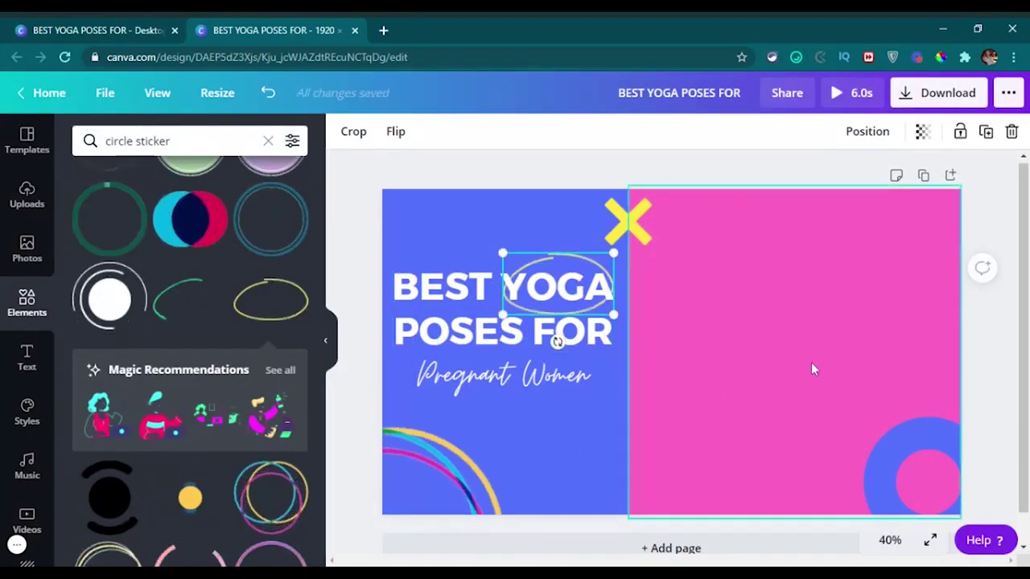
{"action": "left_click", "coordinate": [576, 464]}
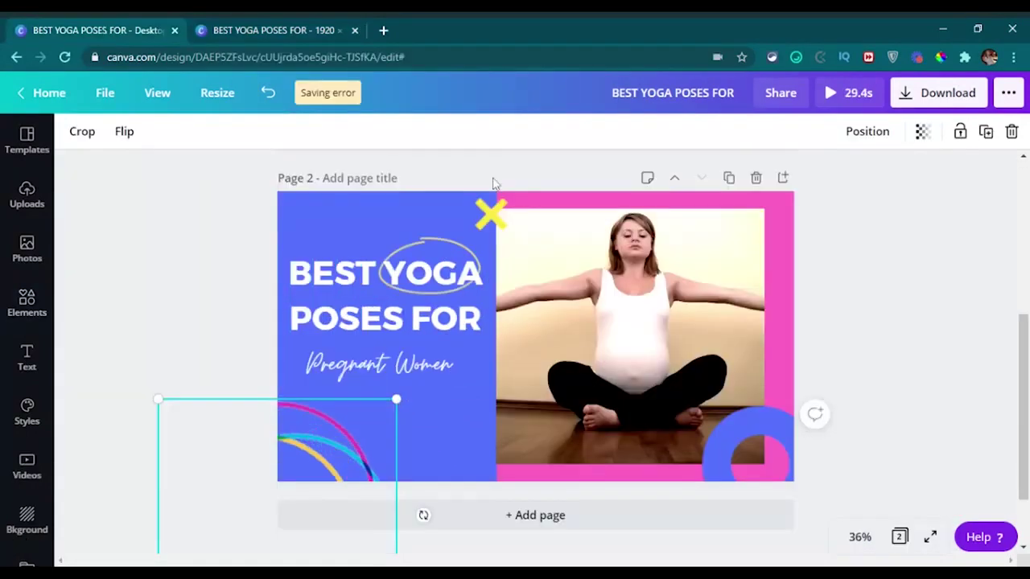
- Check the video placement in the finished design, and search the new design's video library for "woman exercise"
{"action": "left_click", "coordinate": [722, 259]}
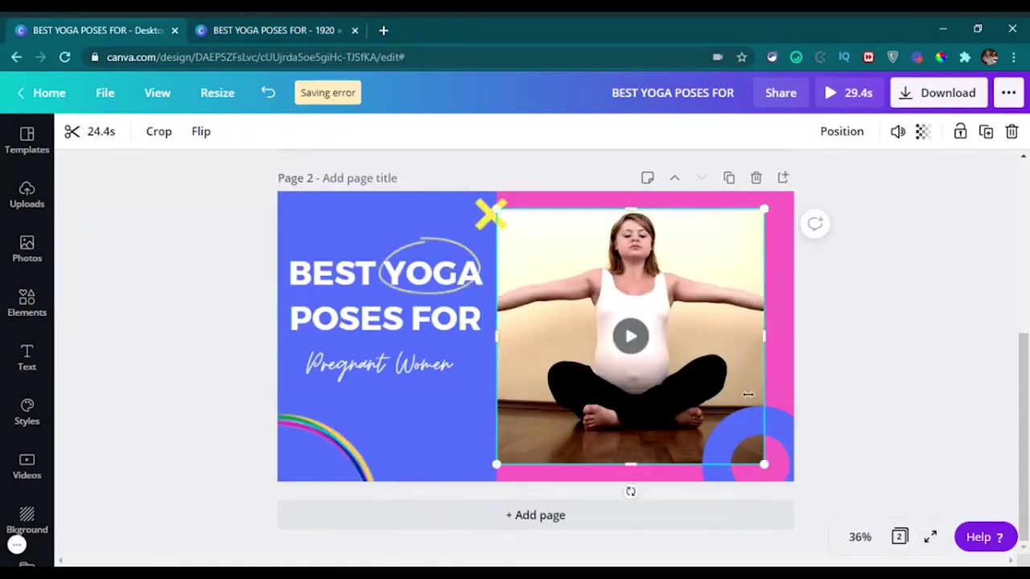
{"action": "left_click", "coordinate": [241, 30]}
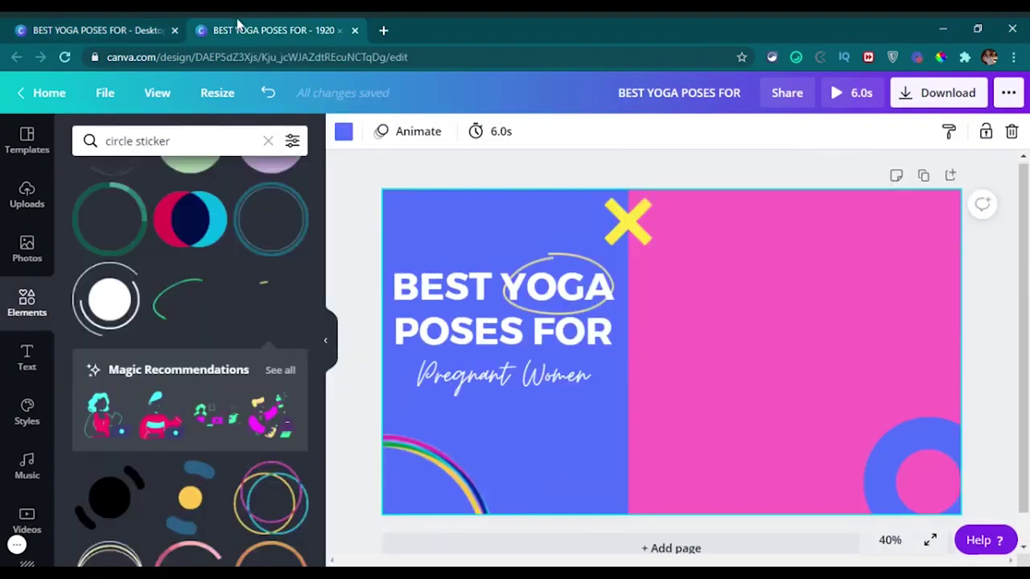
{"action": "left_click", "coordinate": [684, 338]}
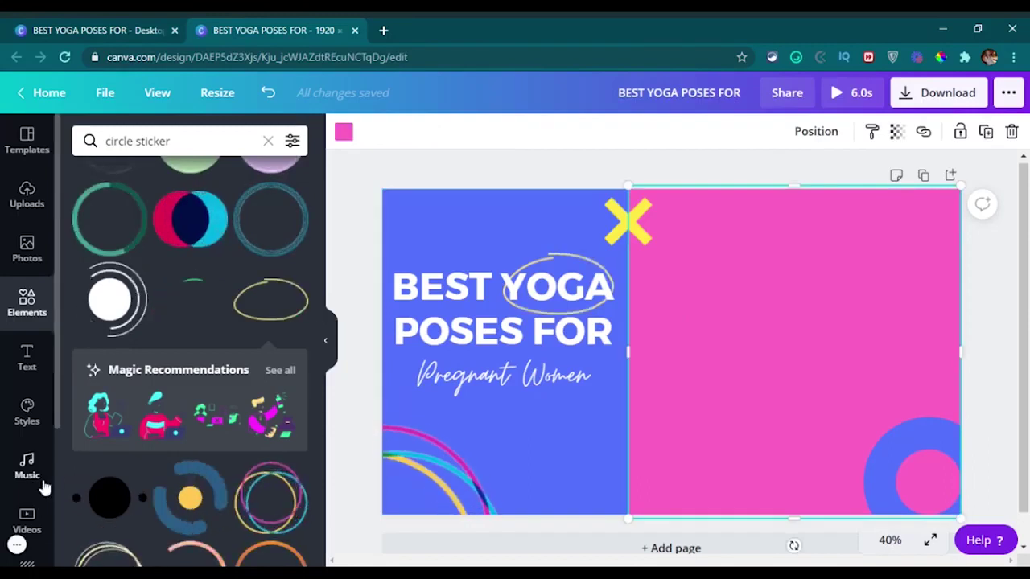
{"action": "scroll", "coordinate": [32, 483], "scroll_direction": "down", "scroll_amount": 3}
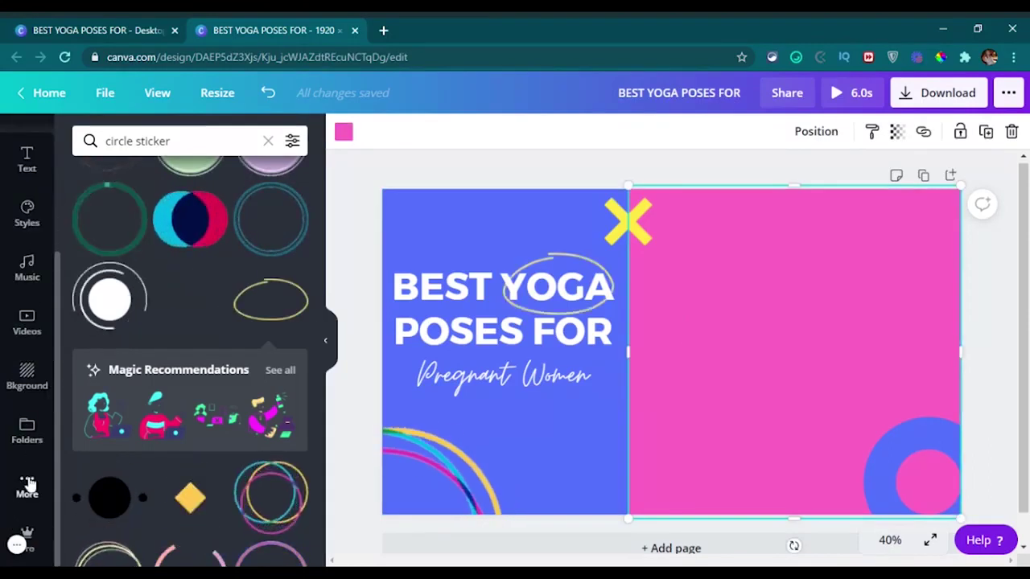
{"action": "left_click", "coordinate": [29, 323]}
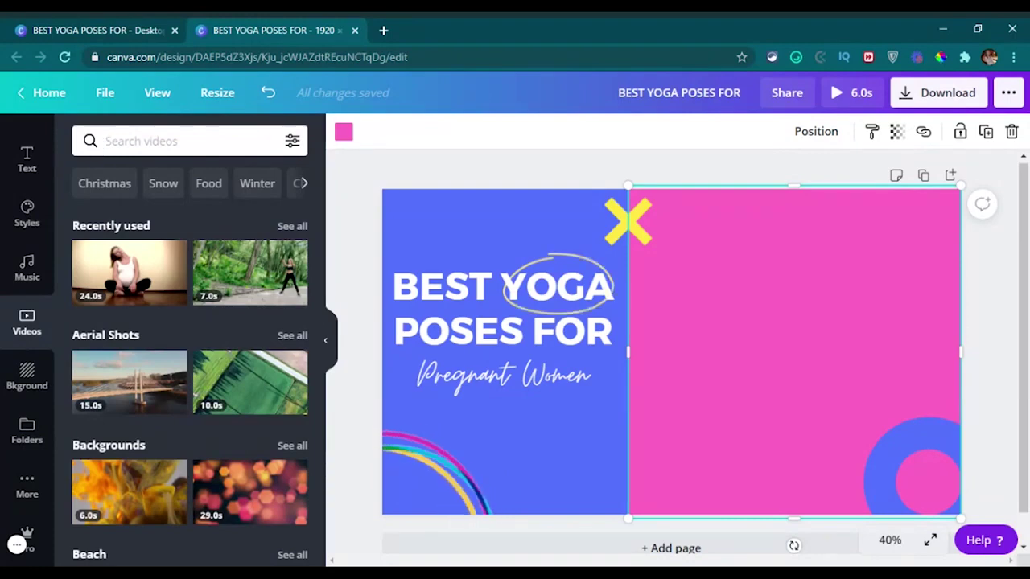
{"action": "type", "text": "wo"}
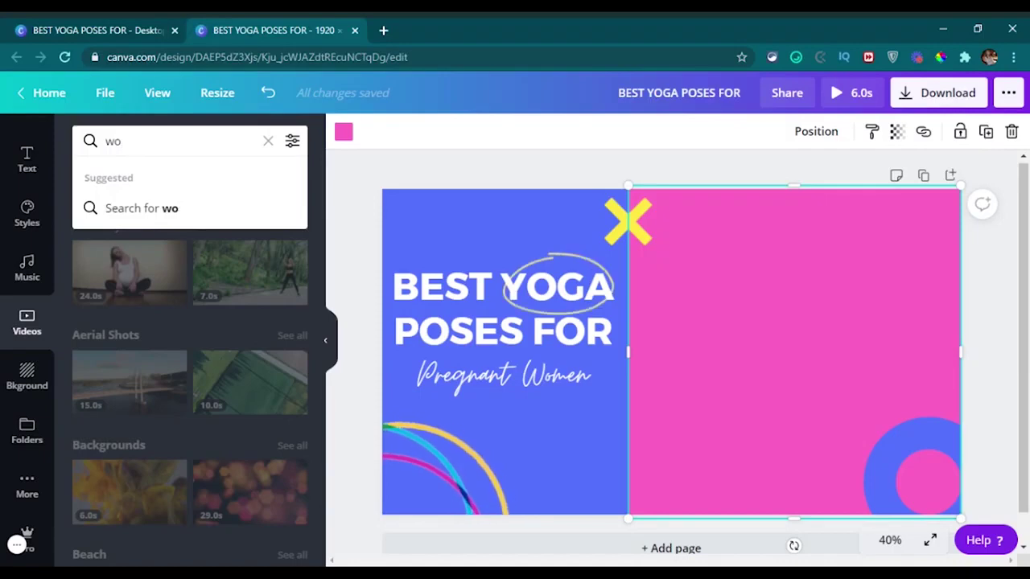
{"action": "type", "text": "man exerci"}
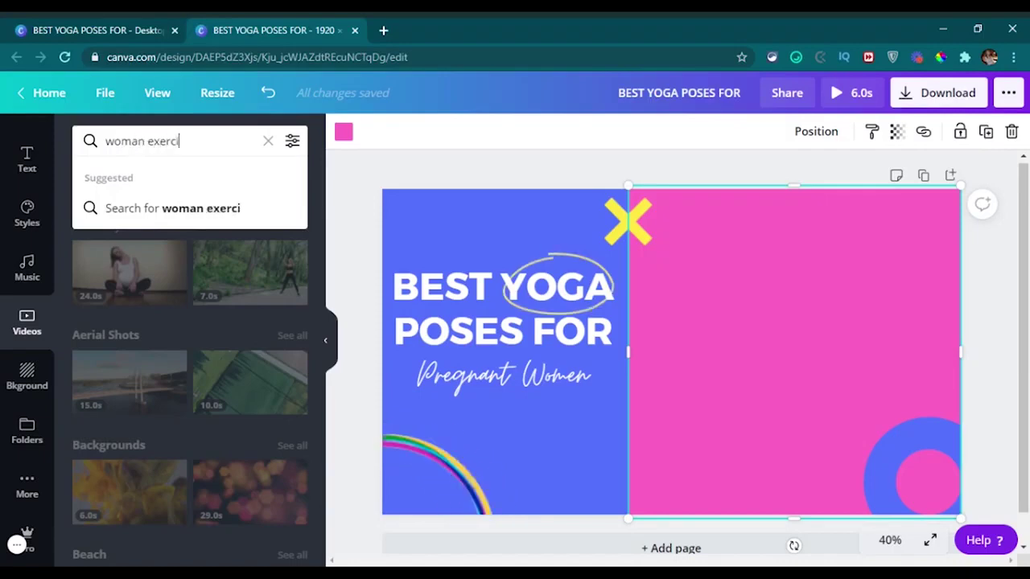
{"action": "type", "text": "se"}
{"action": "key", "text": "Return"}
- Add the 24.0s video of the seated pregnant woman to the page and shift it toward the pink area
{"action": "scroll", "coordinate": [201, 363], "scroll_direction": "down", "scroll_amount": 4}
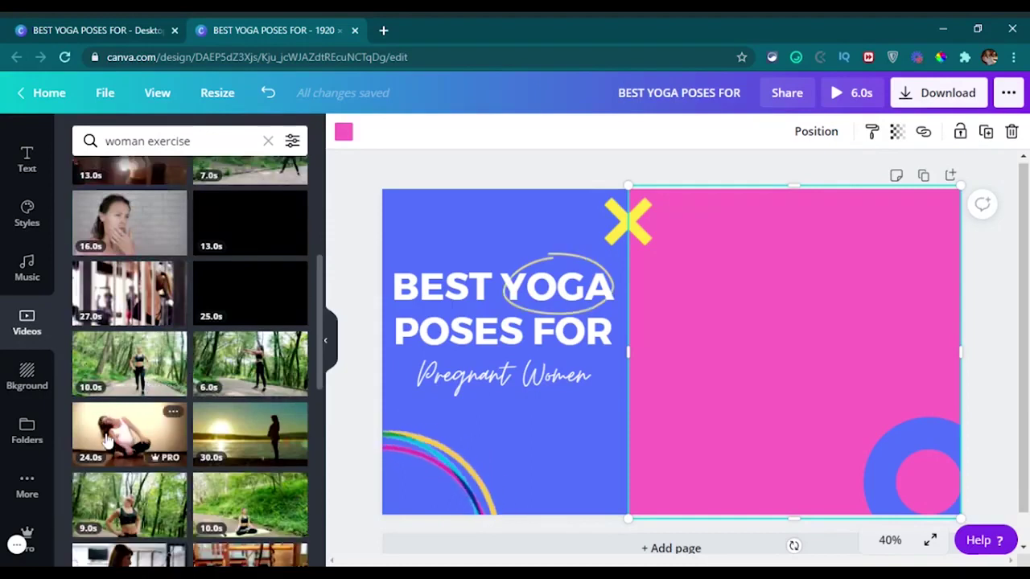
{"action": "left_click", "coordinate": [107, 441]}
{"action": "scroll", "coordinate": [107, 441], "scroll_direction": "up", "scroll_amount": 2}
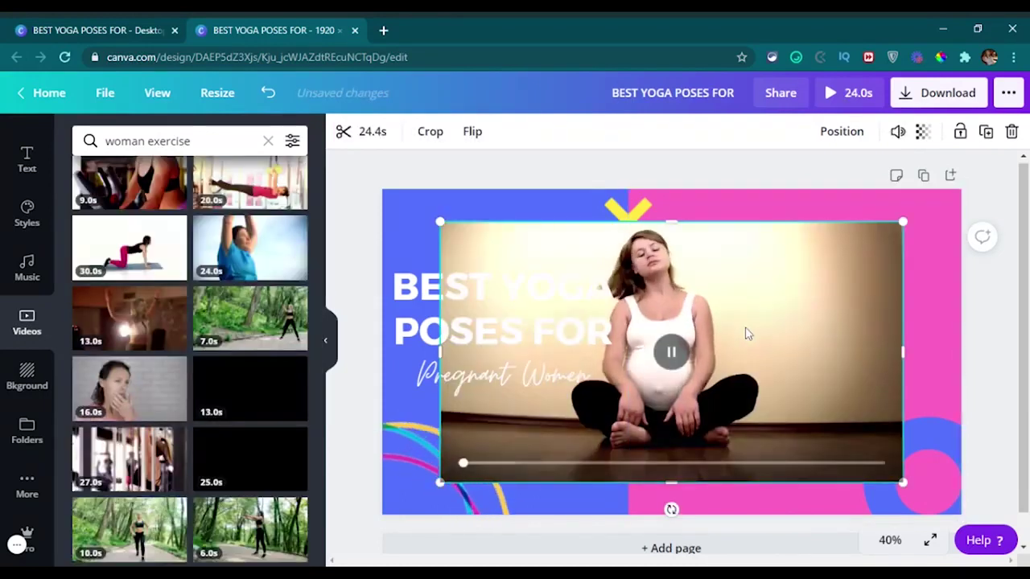
{"action": "left_click_drag", "start_coordinate": [745, 333], "coordinate": [785, 322]}
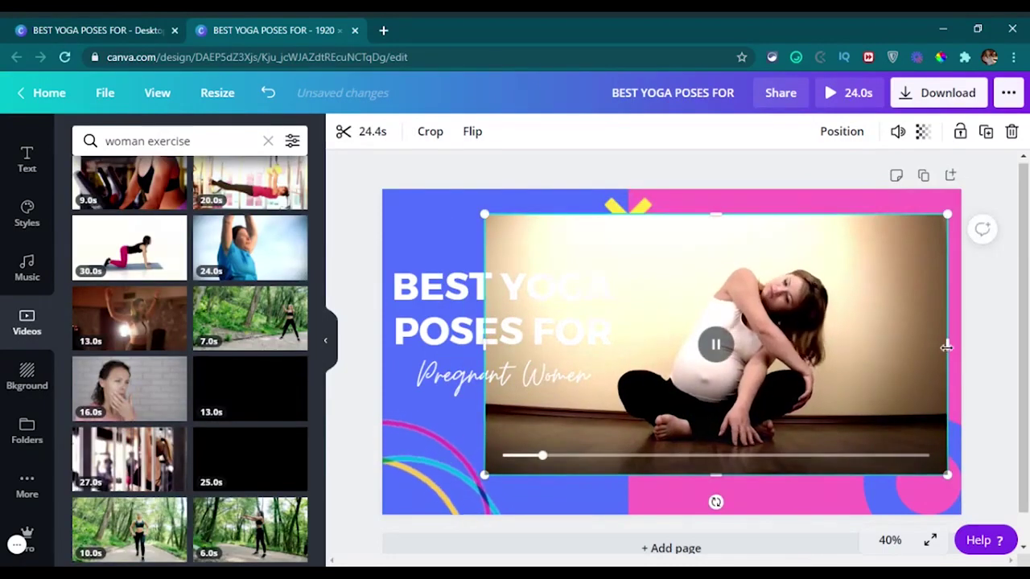
- Crop both sides of the yoga video and place it on the pink area, flush with the blue area's edge
{"action": "left_click_drag", "start_coordinate": [945, 345], "coordinate": [848, 348]}
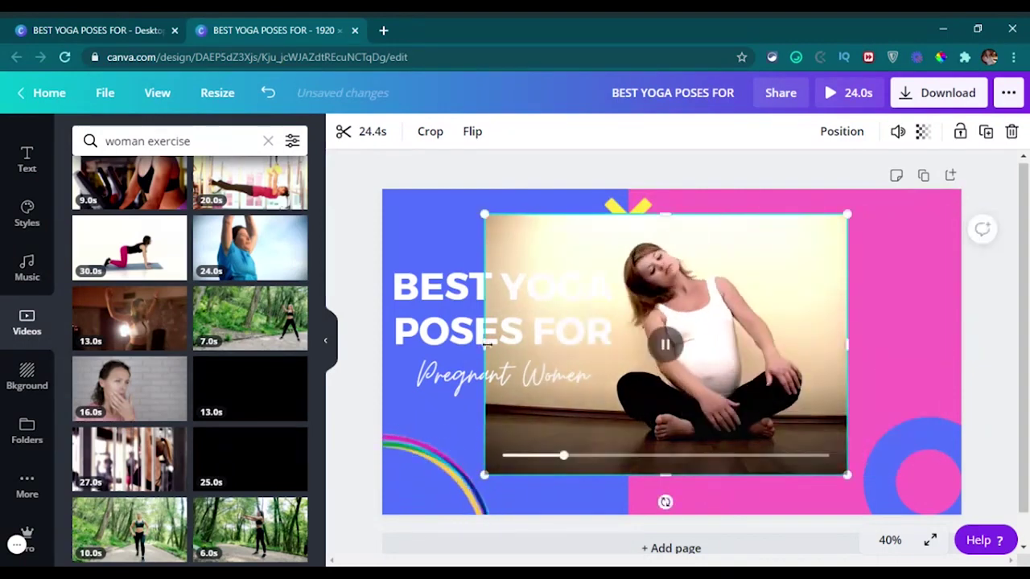
{"action": "left_click_drag", "start_coordinate": [485, 346], "coordinate": [558, 345]}
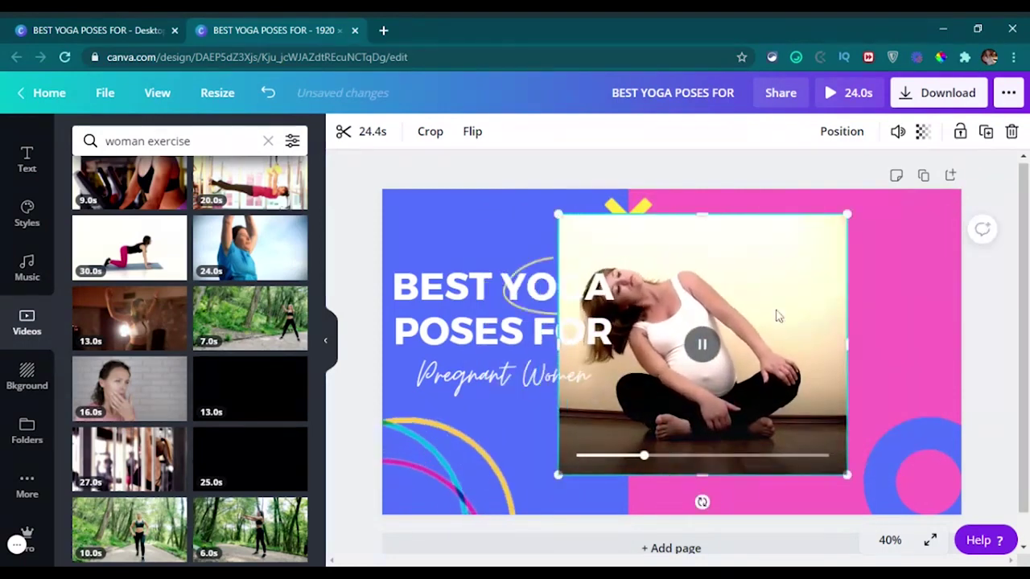
{"action": "left_click_drag", "start_coordinate": [777, 314], "coordinate": [841, 314]}
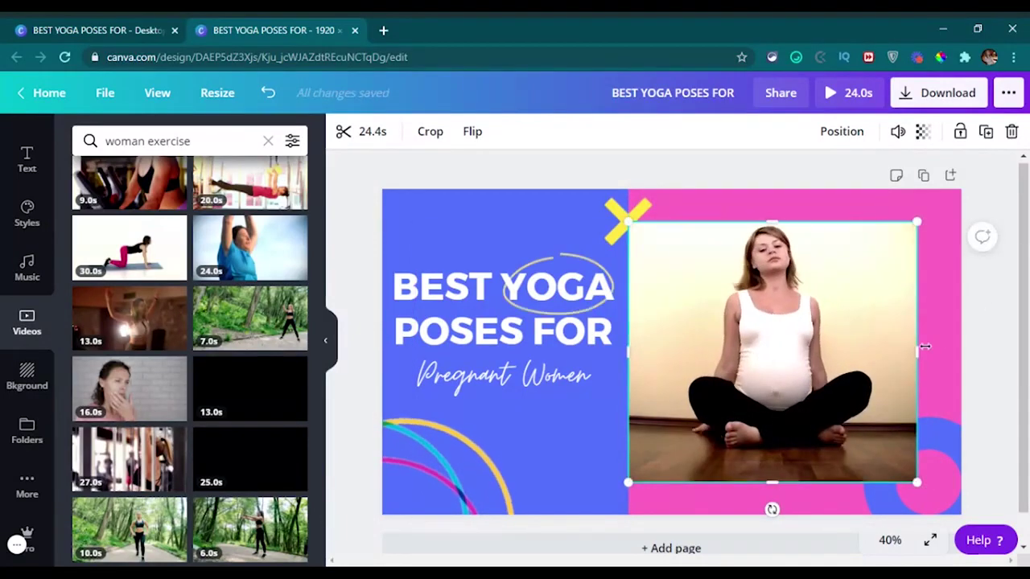
- Widen the yoga video's crop toward the pink area's outer edge, and move the yellow cross forward so it overlaps the video's corner
{"action": "left_click_drag", "start_coordinate": [919, 351], "coordinate": [937, 351]}
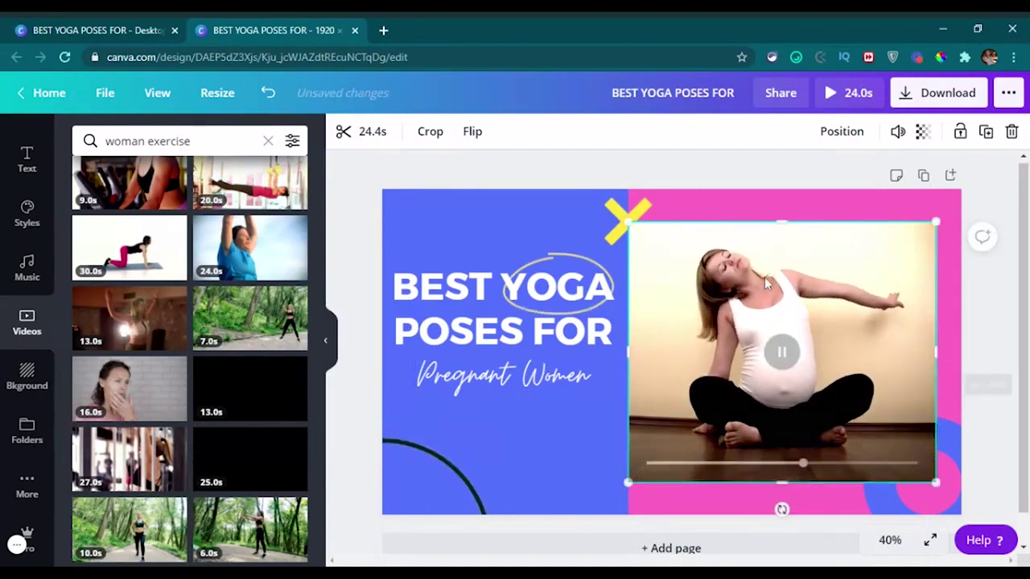
{"action": "left_click", "coordinate": [633, 210]}
{"action": "left_click", "coordinate": [816, 133]}
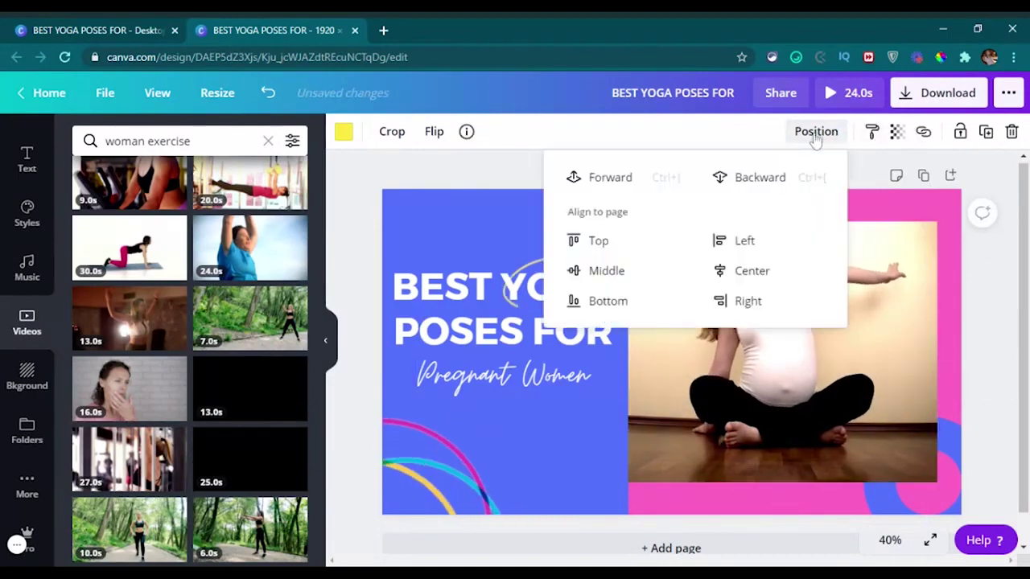
{"action": "left_click", "coordinate": [588, 177]}
{"action": "left_click", "coordinate": [1010, 278]}
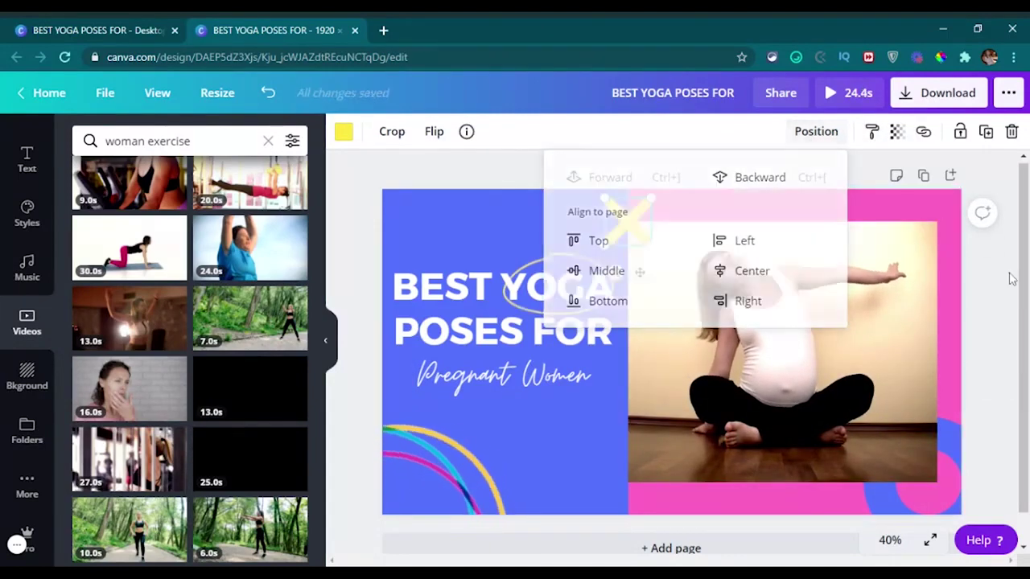
- Move the blue ring at the page's lower corner forward so it sits in front of the yoga video
{"action": "left_click", "coordinate": [957, 506]}
{"action": "left_click", "coordinate": [816, 131]}
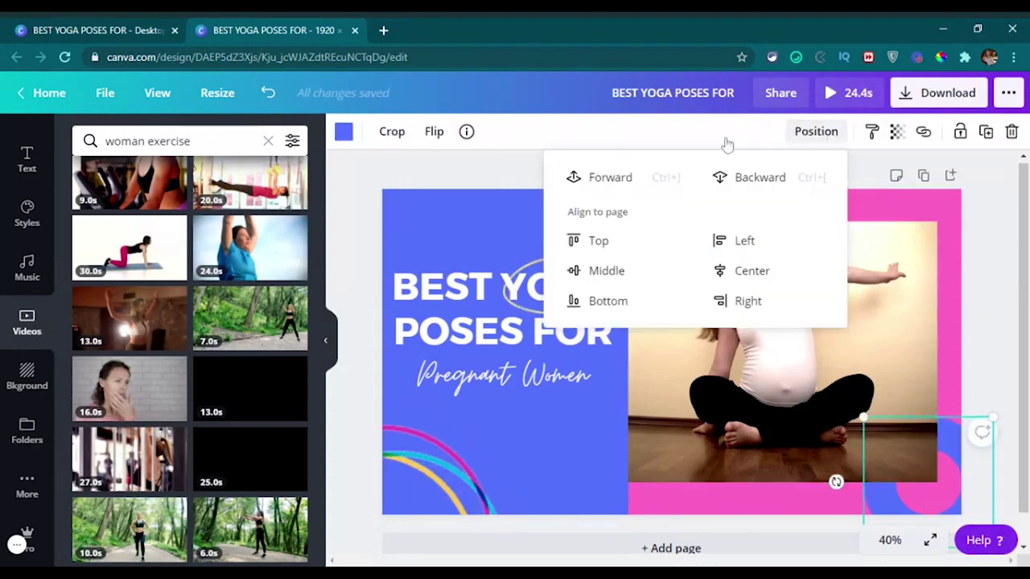
{"action": "left_click", "coordinate": [616, 193]}
{"action": "left_click", "coordinate": [996, 277]}
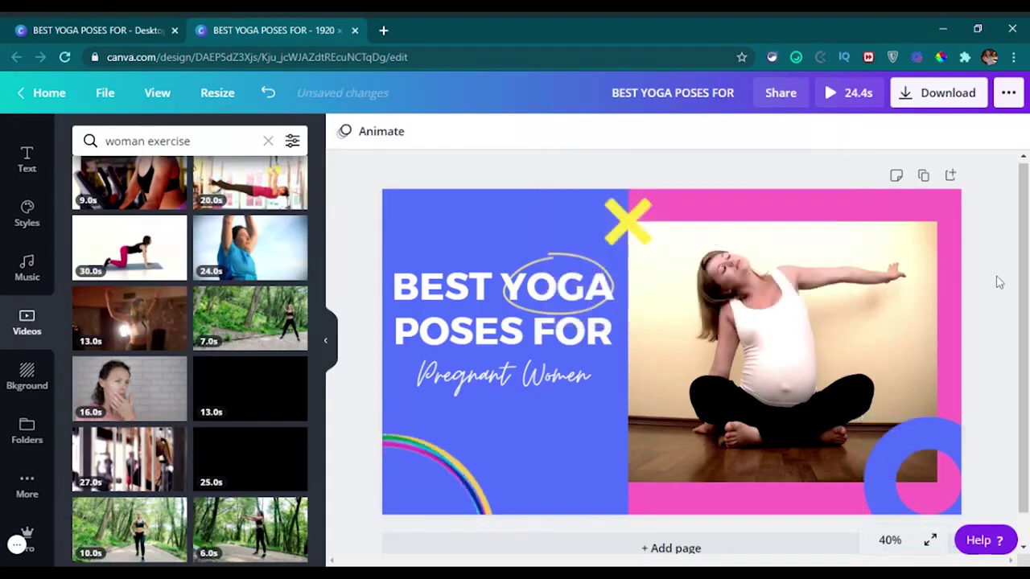
- Play the yoga video on the page and compare the new layout with the finished original design
{"action": "left_click", "coordinate": [744, 392]}
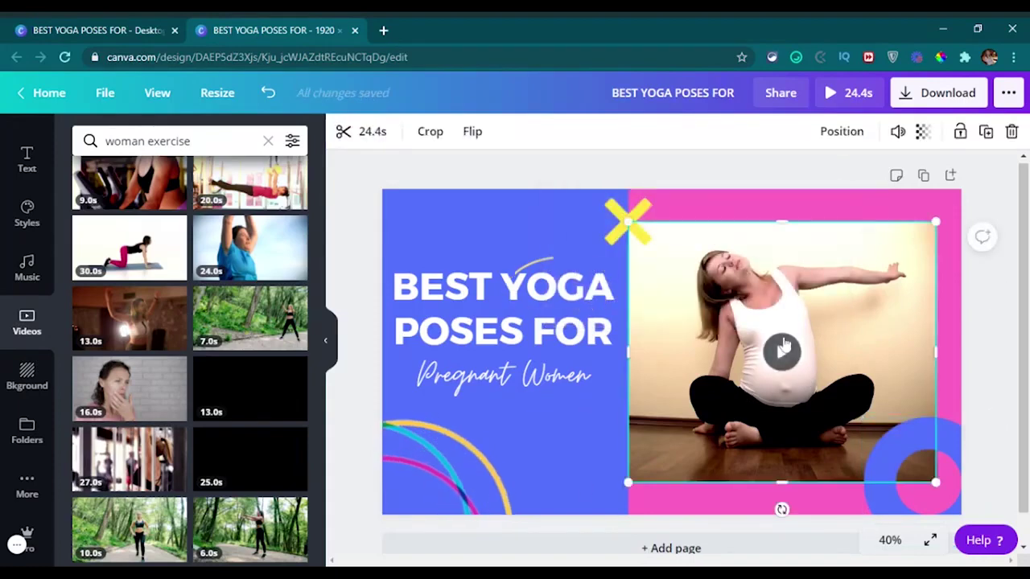
{"action": "left_click", "coordinate": [784, 346]}
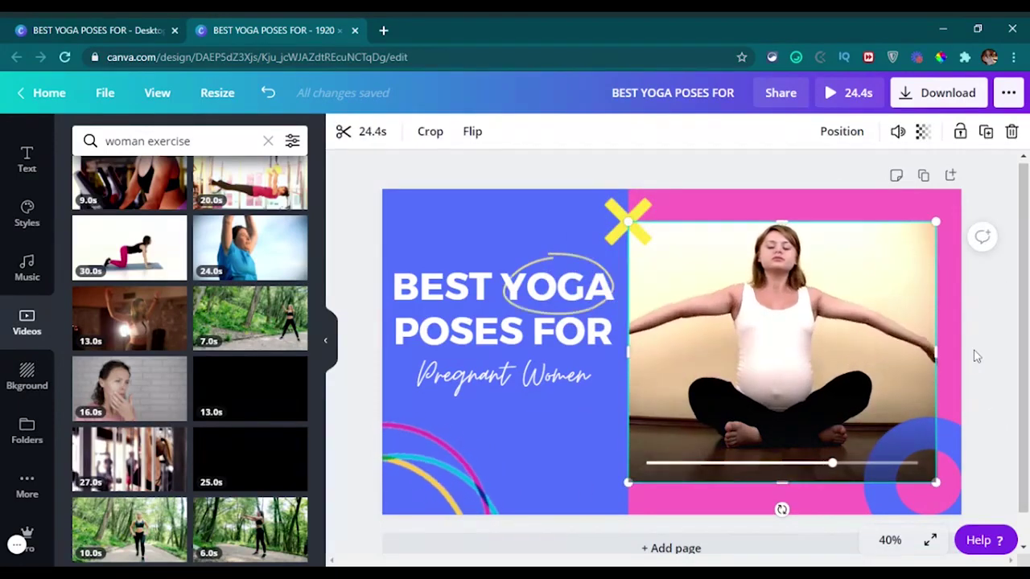
{"action": "left_click", "coordinate": [109, 32]}
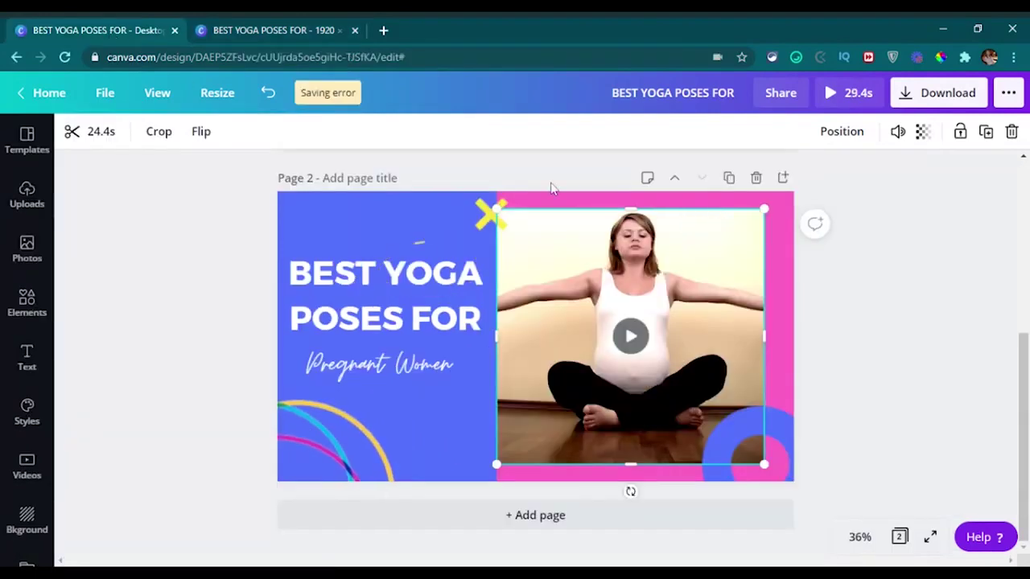
{"action": "left_click", "coordinate": [278, 30]}
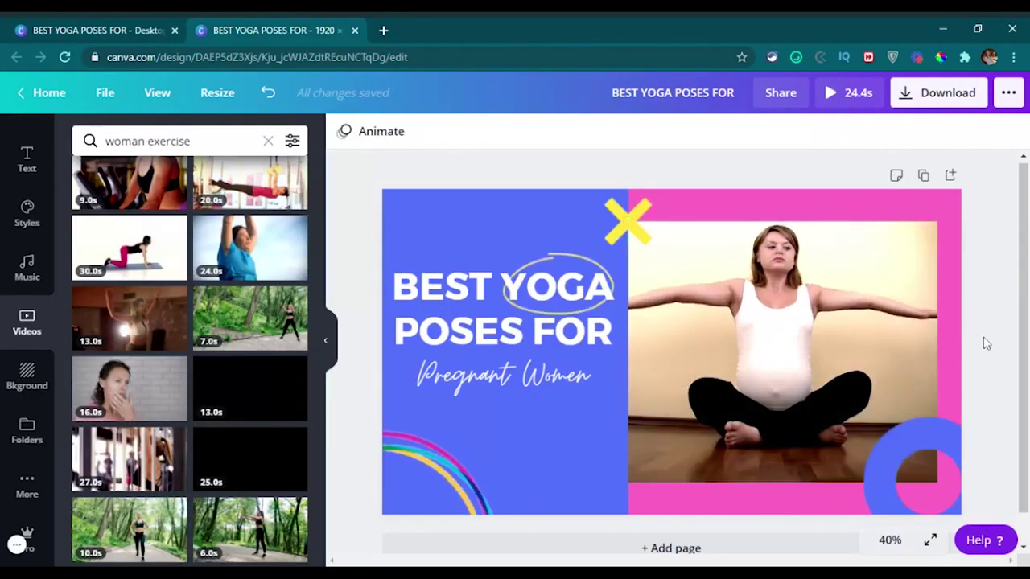